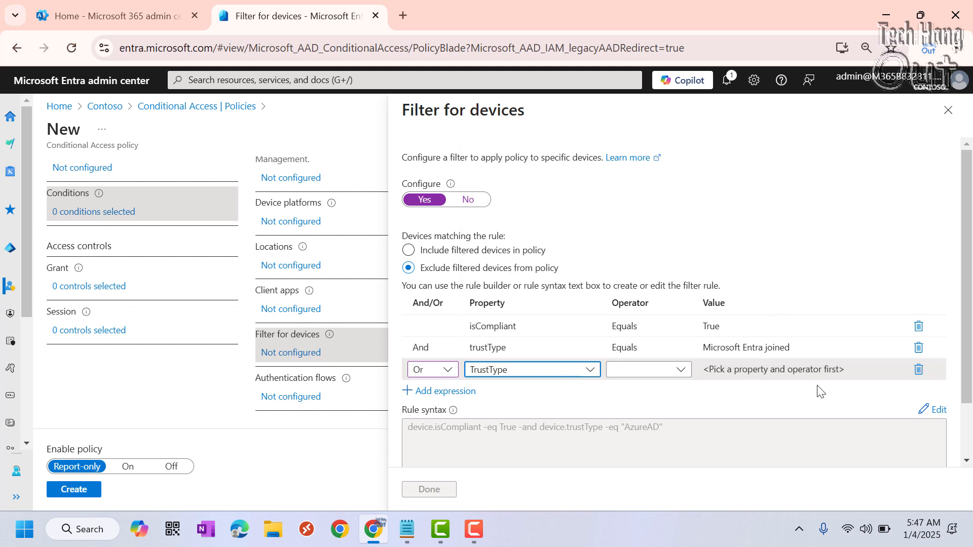
Complete the Or expression of the device filter with TrustType Equals Microsoft Entra hybrid joined.
{"action": "left_click", "coordinate": [681, 371]}
{"action": "left_click", "coordinate": [634, 394]}
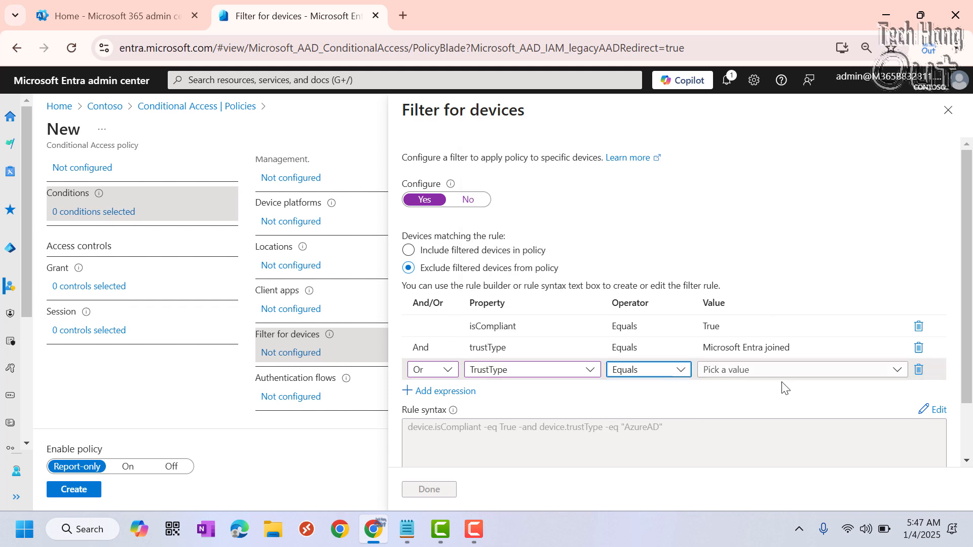
{"action": "left_click", "coordinate": [799, 369]}
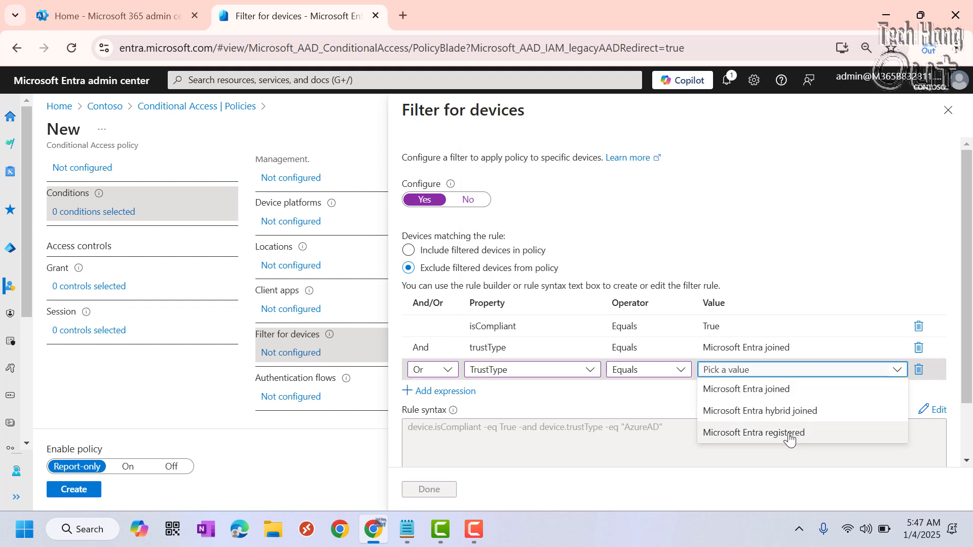
{"action": "left_click", "coordinate": [783, 411]}
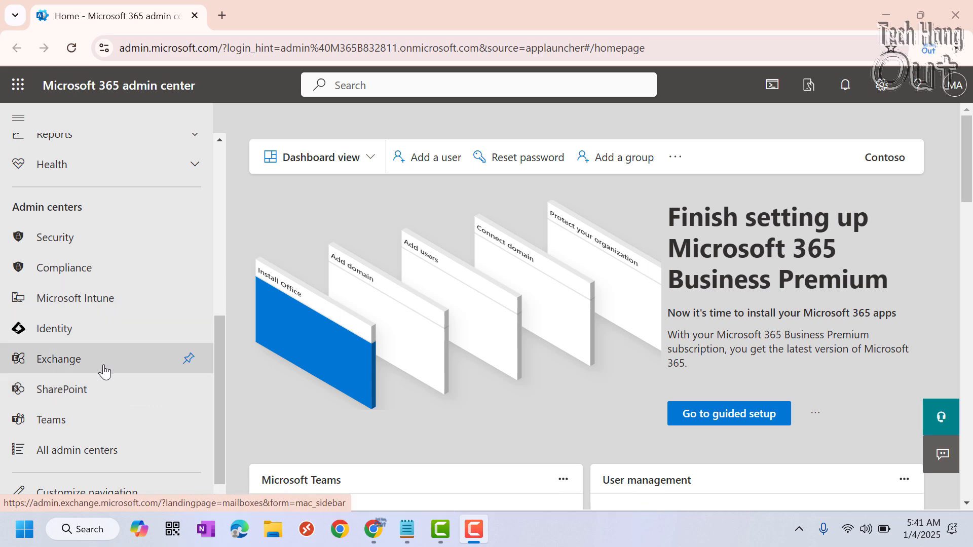
Switch to the Identity (Microsoft Entra) admin center and open Conditional Access under Protection.
{"action": "left_click", "coordinate": [86, 335]}
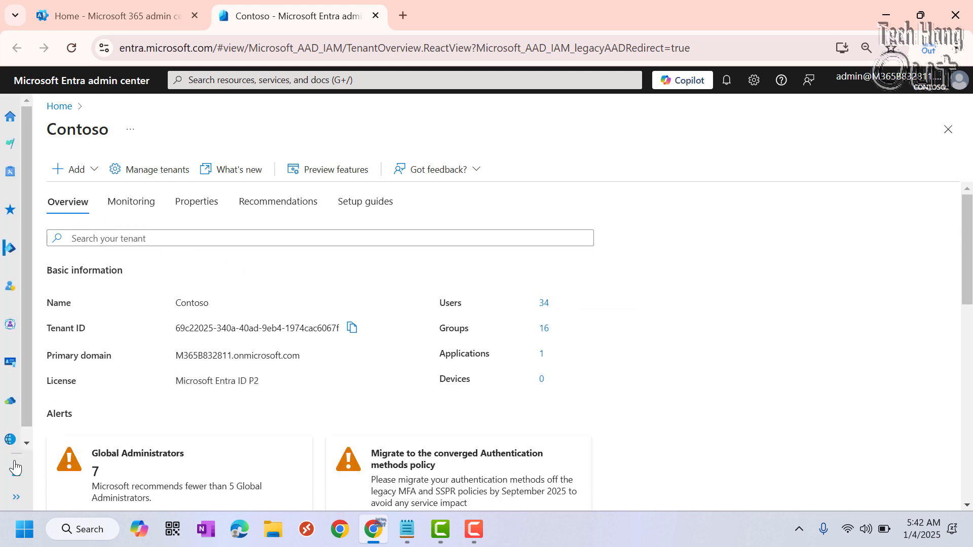
{"action": "left_click", "coordinate": [16, 497]}
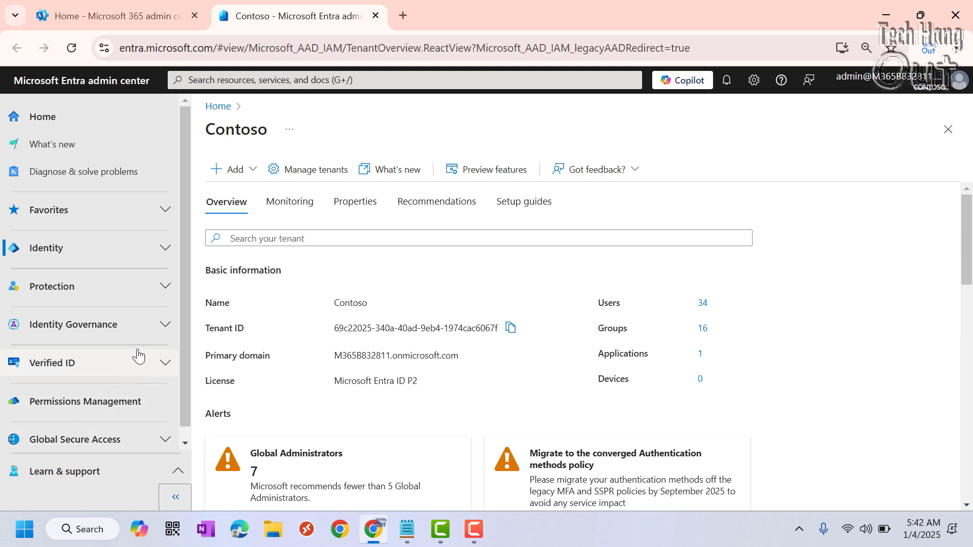
{"action": "left_click", "coordinate": [162, 286]}
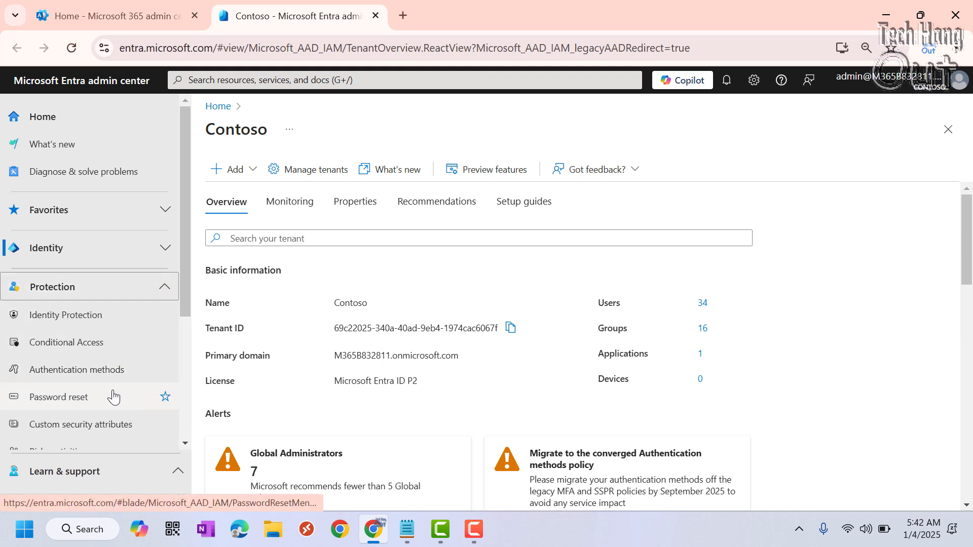
{"action": "left_click", "coordinate": [81, 342]}
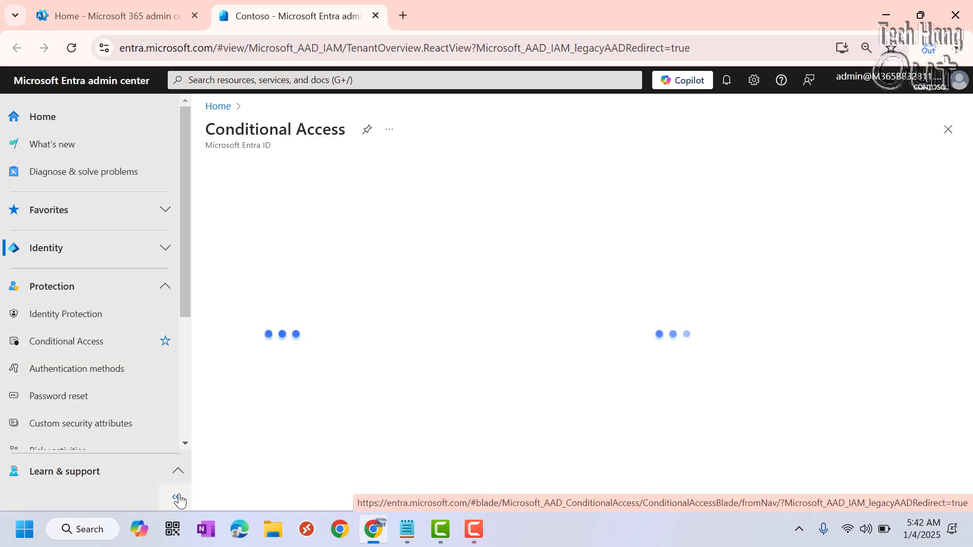
{"action": "left_click", "coordinate": [178, 498]}
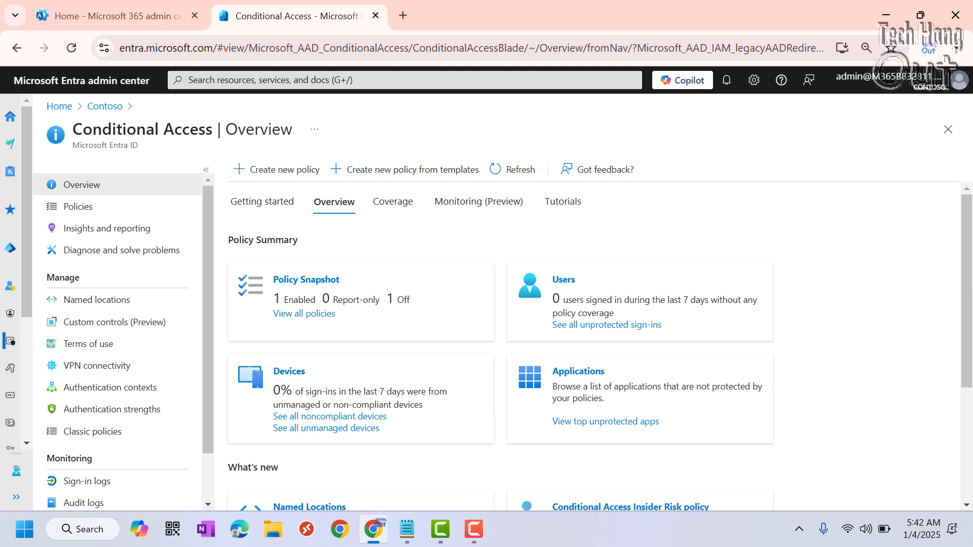
{"action": "key", "text": "F10"}
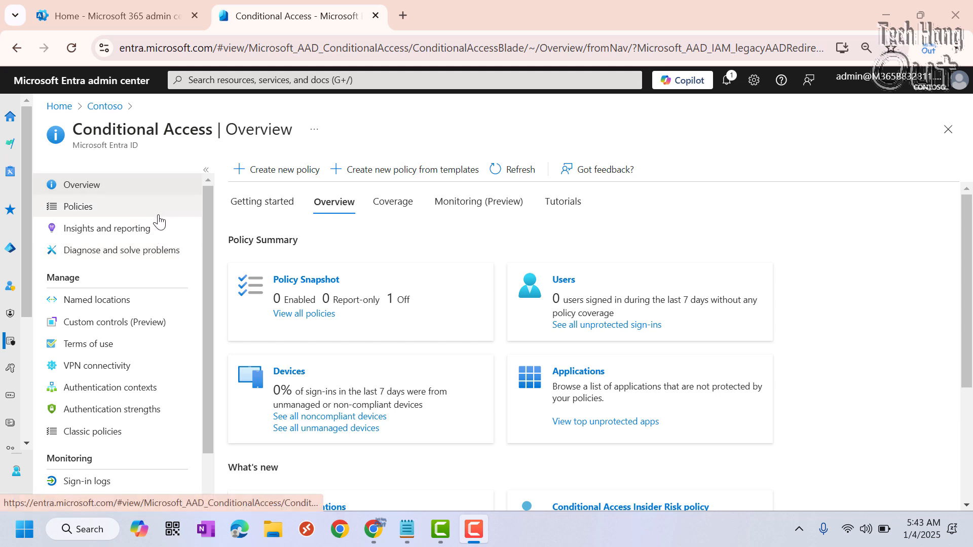
Start a new Conditional Access policy from the policies list and name it Block Non-Compliant Devices.
{"action": "left_click", "coordinate": [83, 213]}
{"action": "left_click", "coordinate": [82, 213]}
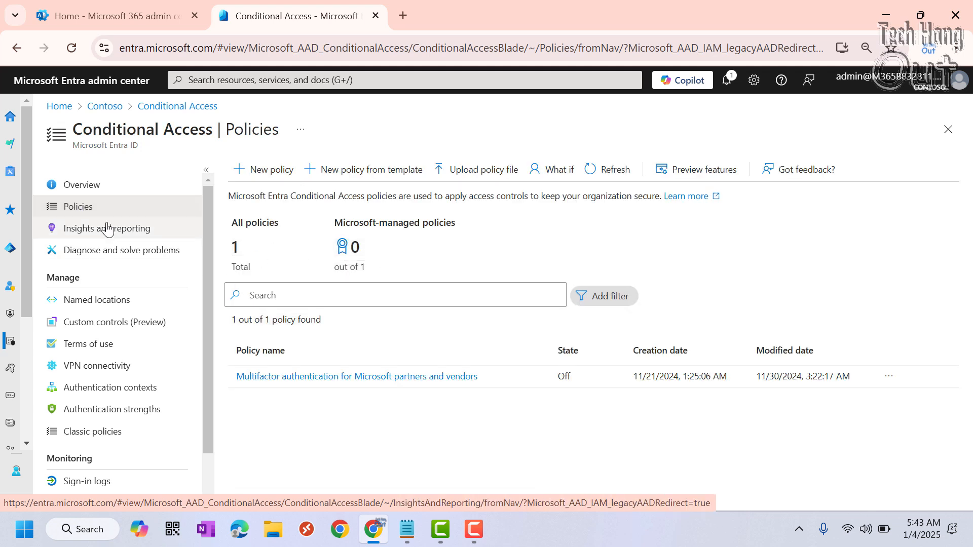
{"action": "left_click", "coordinate": [262, 172]}
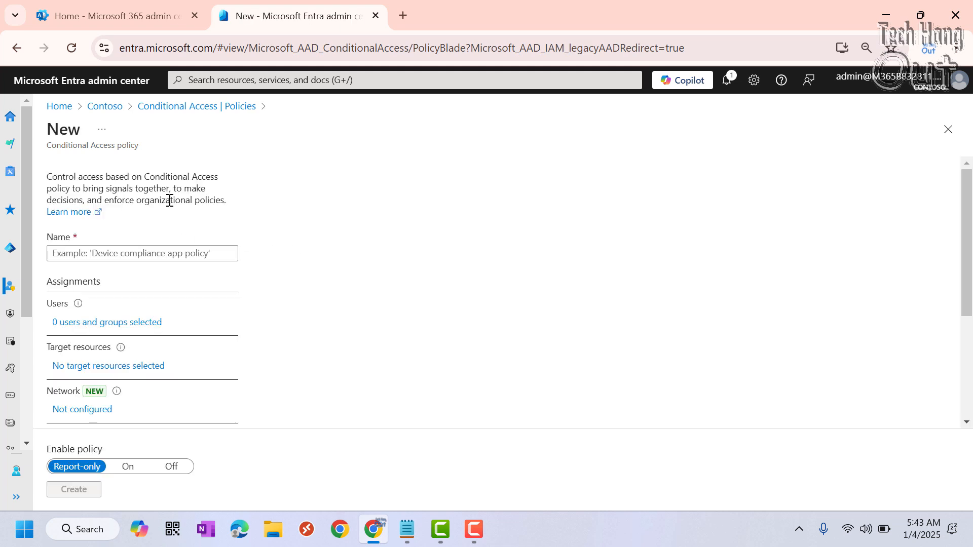
{"action": "left_click", "coordinate": [107, 254]}
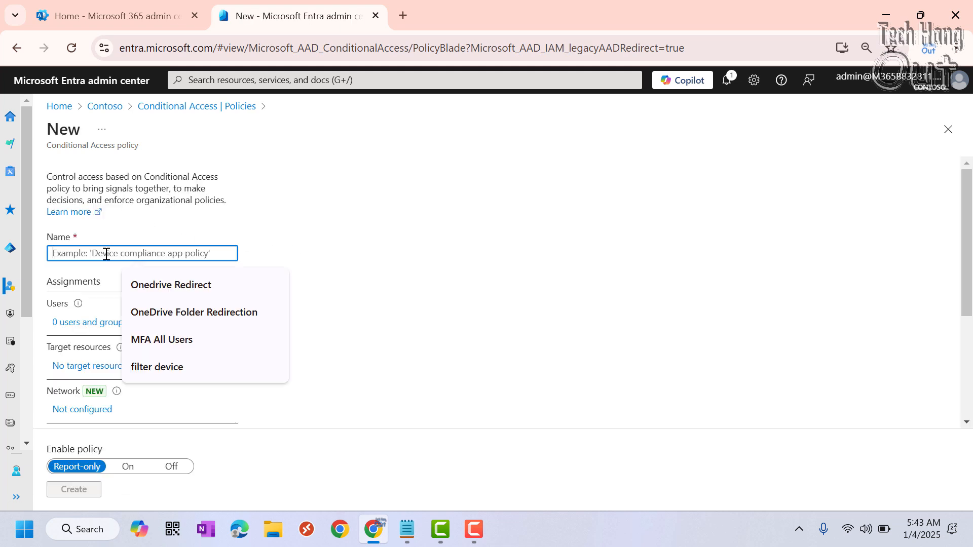
{"action": "type", "text": "Block Non-Compliant De"}
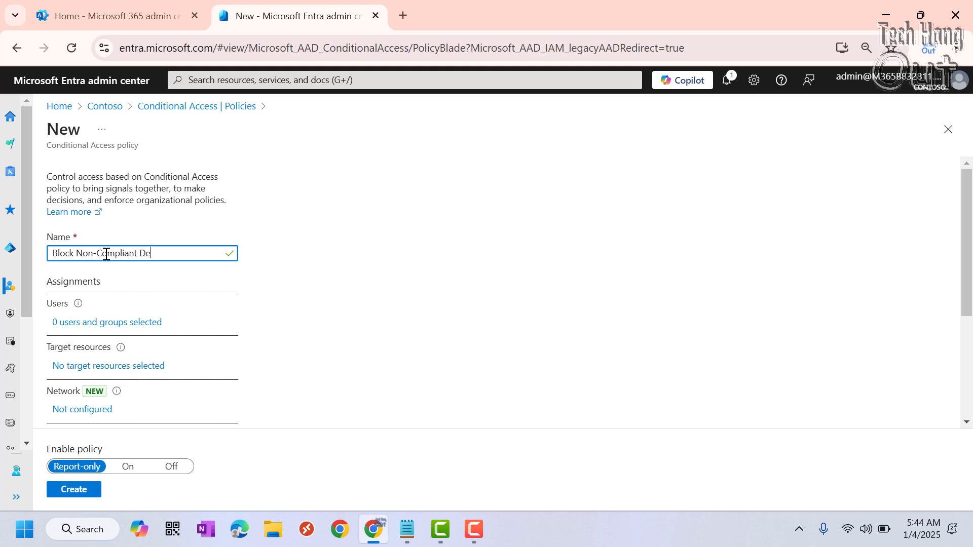
{"action": "key", "text": "BackSpace"}
{"action": "key", "text": "BackSpace"}
{"action": "key", "text": "BackSpace"}
Assign the policy to selected users and groups, including only the first listed user.
{"action": "left_click", "coordinate": [97, 324]}
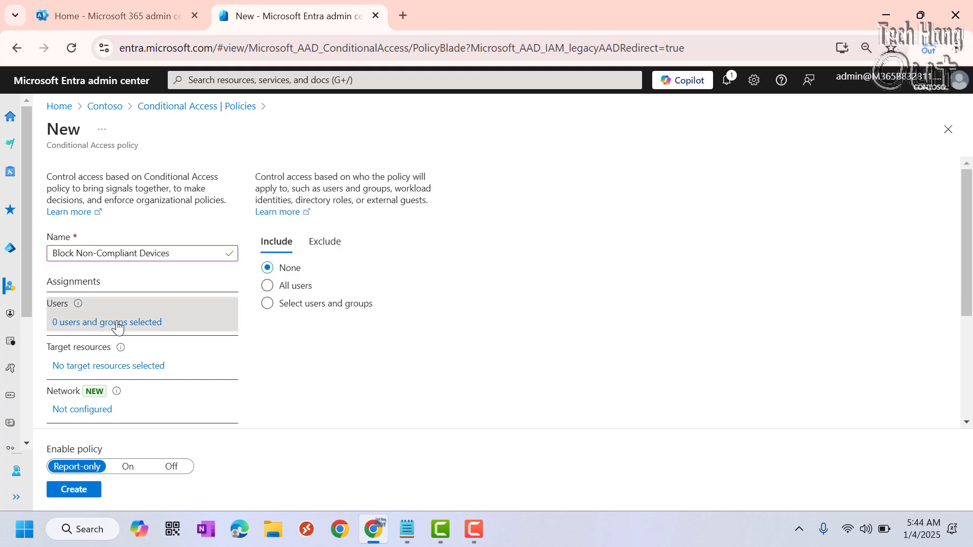
{"action": "left_click", "coordinate": [282, 287]}
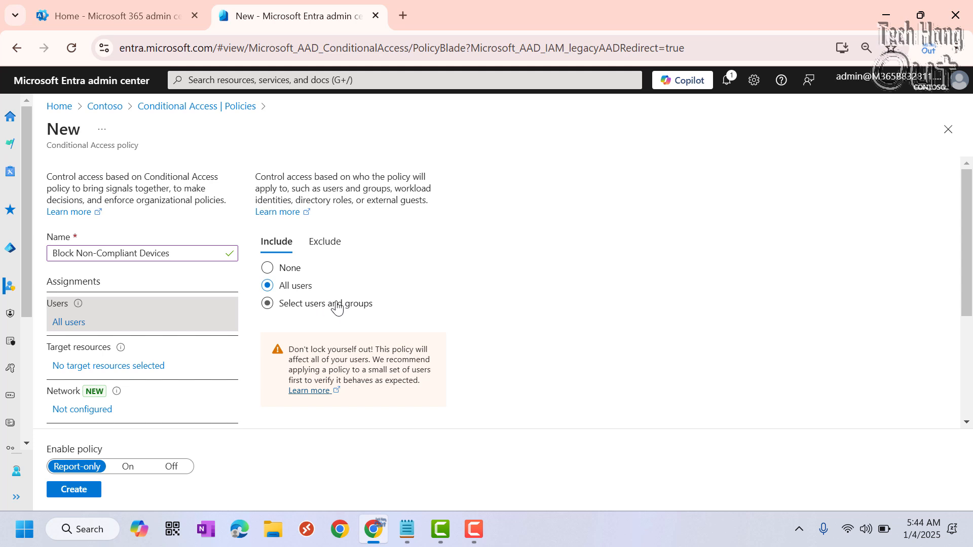
{"action": "left_click", "coordinate": [292, 304]}
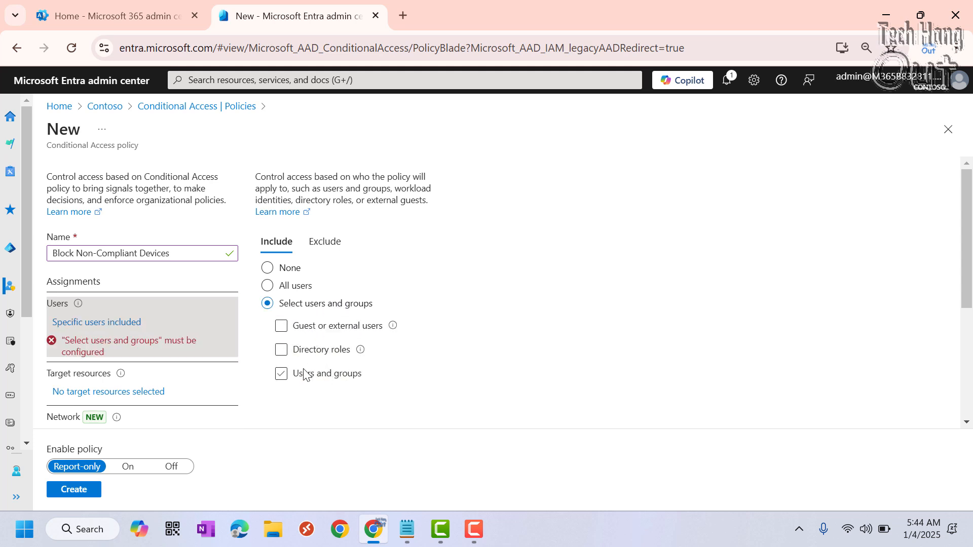
{"action": "left_click", "coordinate": [304, 375]}
{"action": "scroll", "coordinate": [363, 391], "scroll_direction": "down", "scroll_amount": 1}
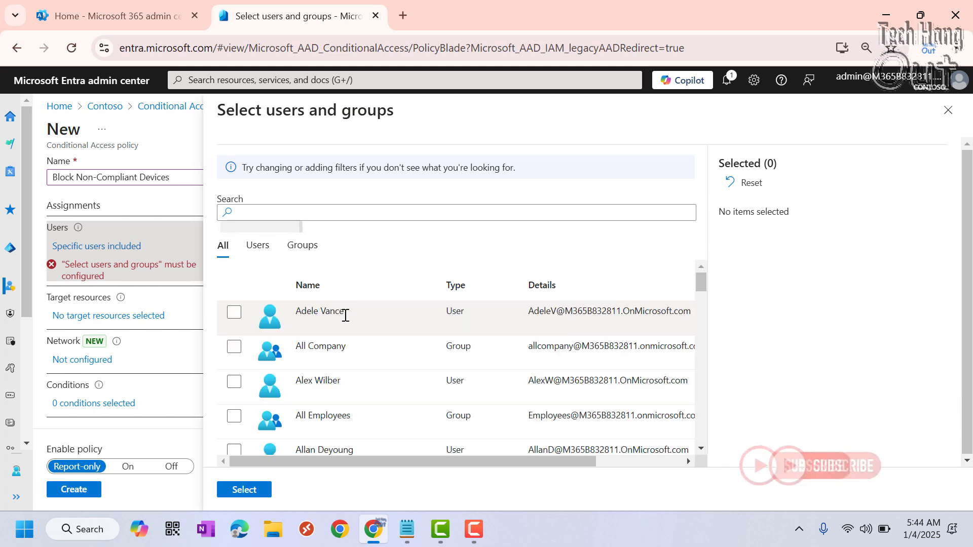
{"action": "left_click", "coordinate": [233, 313]}
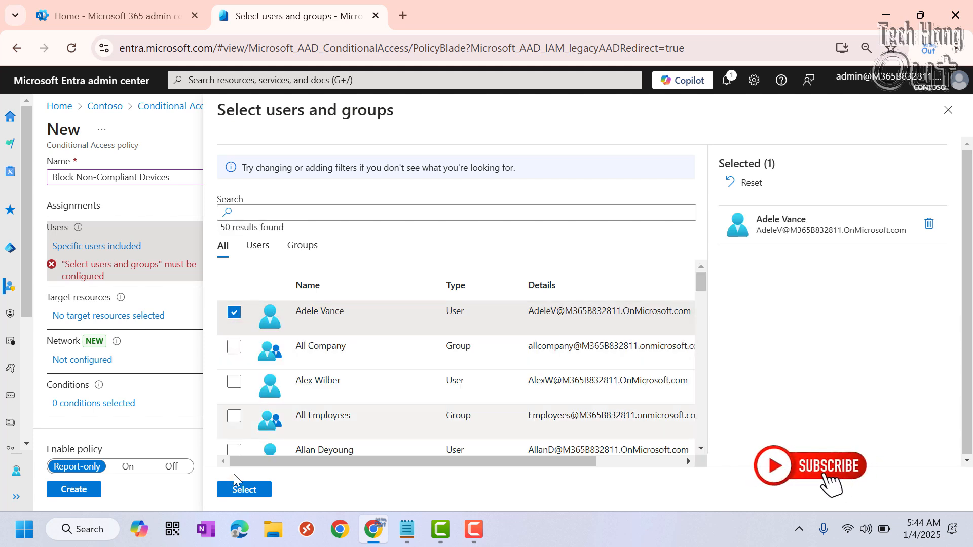
{"action": "left_click", "coordinate": [263, 488]}
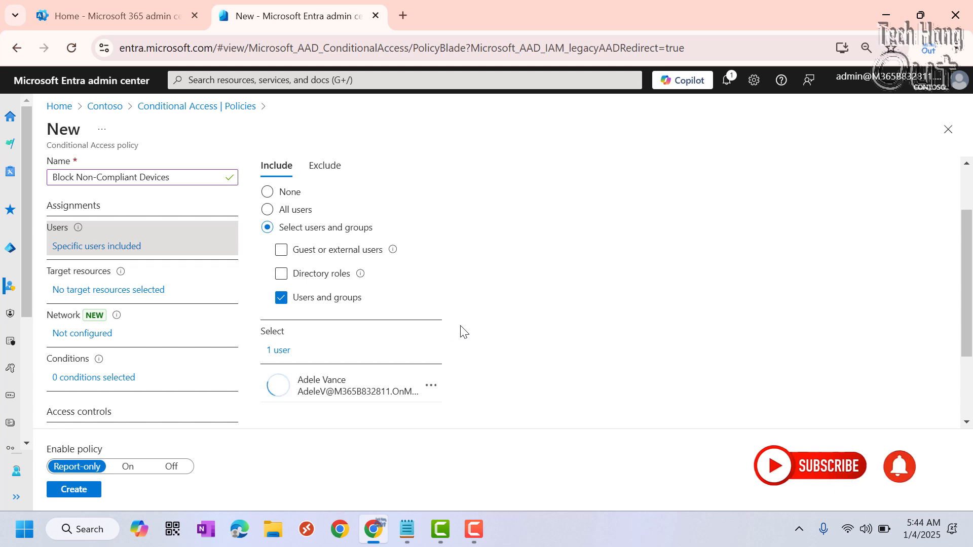
Review the options for exempting users and groups from the policy, and return to the included users.
{"action": "scroll", "coordinate": [462, 332], "scroll_direction": "up", "scroll_amount": 2}
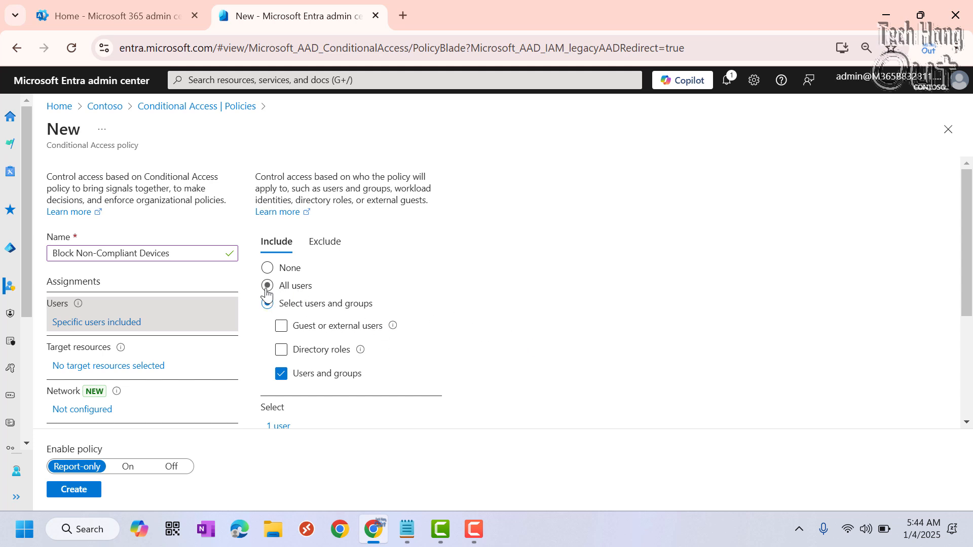
{"action": "left_click", "coordinate": [335, 246]}
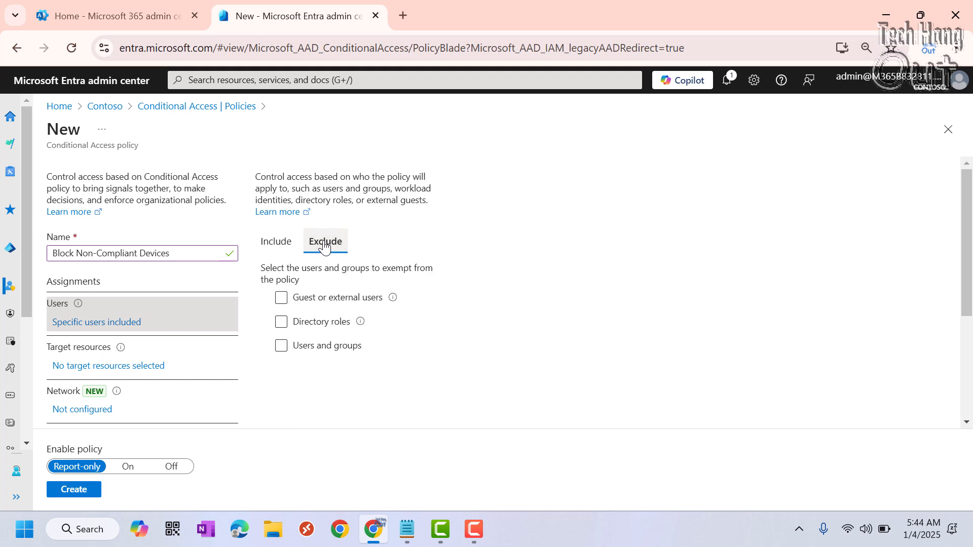
{"action": "left_click", "coordinate": [345, 346]}
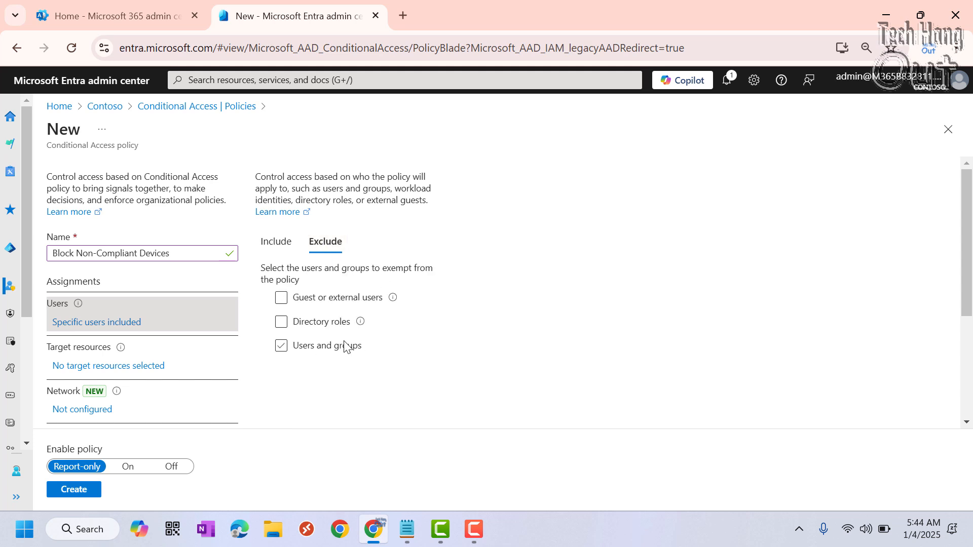
{"action": "left_click", "coordinate": [327, 348]}
{"action": "left_click", "coordinate": [355, 349]}
{"action": "left_click", "coordinate": [347, 349]}
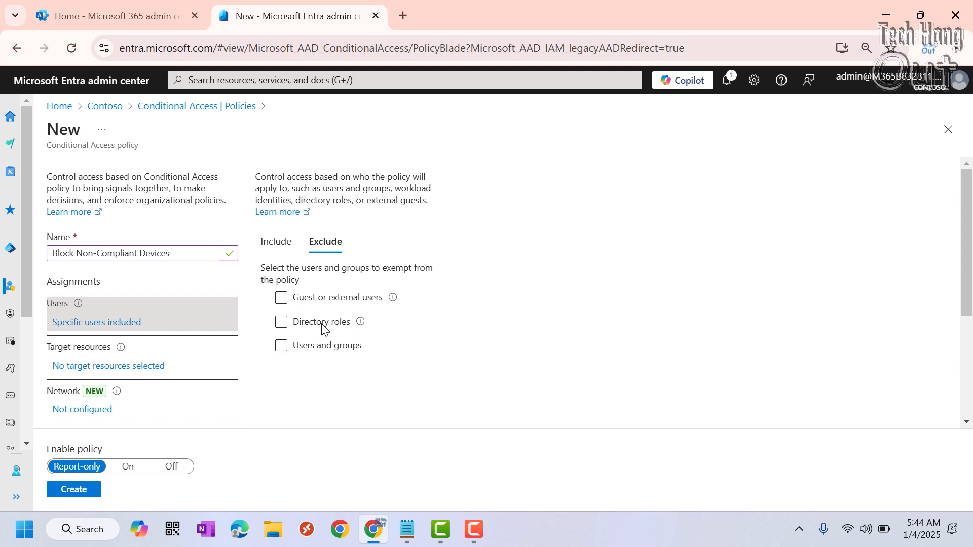
{"action": "left_click", "coordinate": [277, 244]}
Set the policy's target resources to include All resources (formerly 'All cloud apps').
{"action": "scroll", "coordinate": [326, 369], "scroll_direction": "down", "scroll_amount": 2}
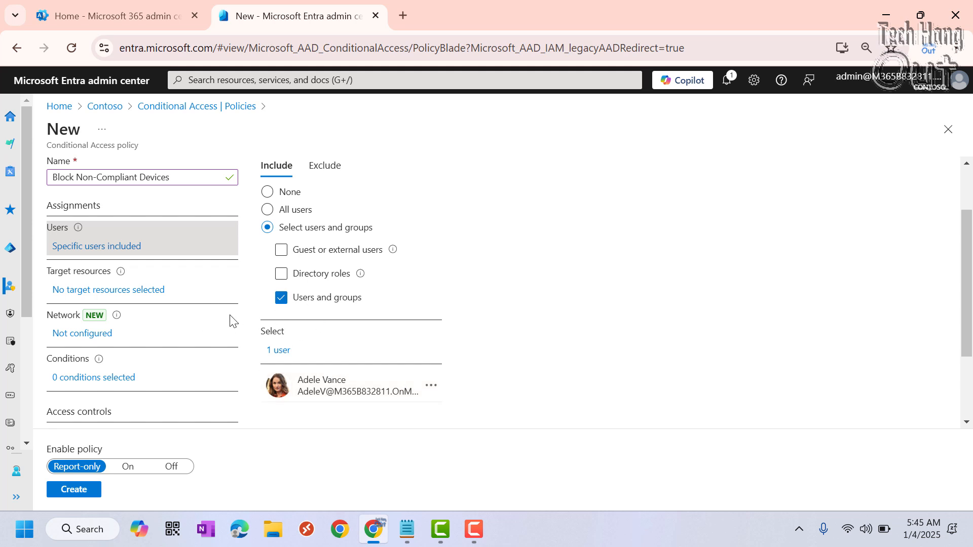
{"action": "left_click", "coordinate": [118, 294]}
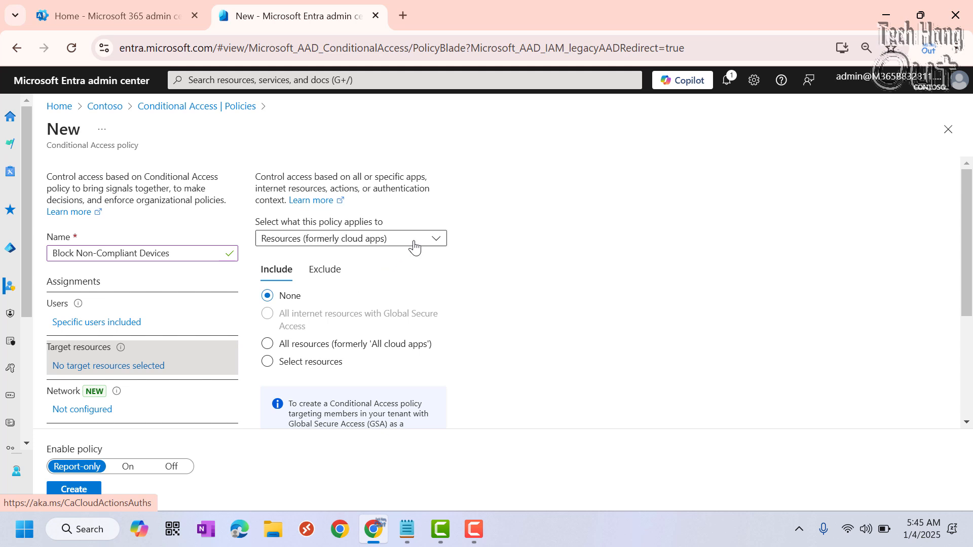
{"action": "left_click", "coordinate": [267, 346]}
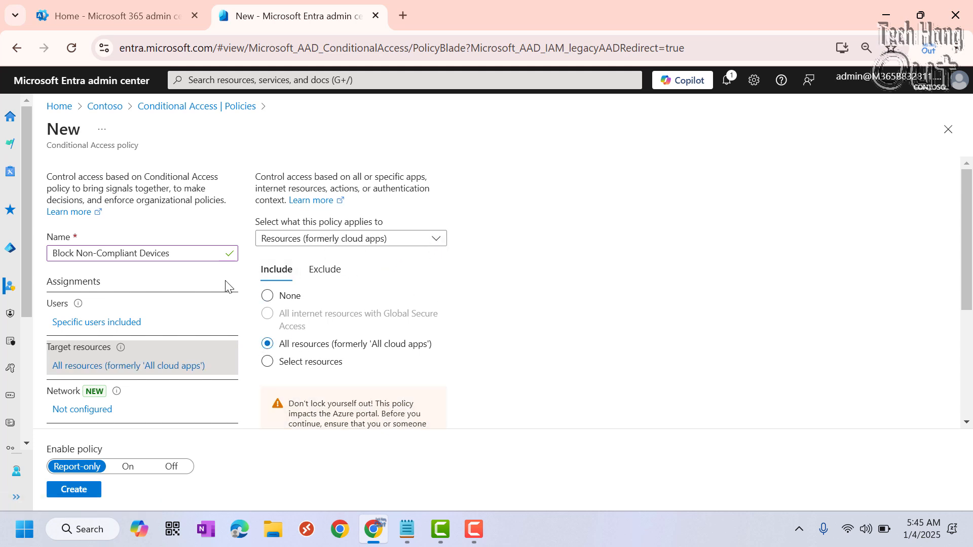
Enable the Filter for devices condition and set it to exclude filtered devices from the policy.
{"action": "scroll", "coordinate": [354, 291], "scroll_direction": "down", "scroll_amount": 3}
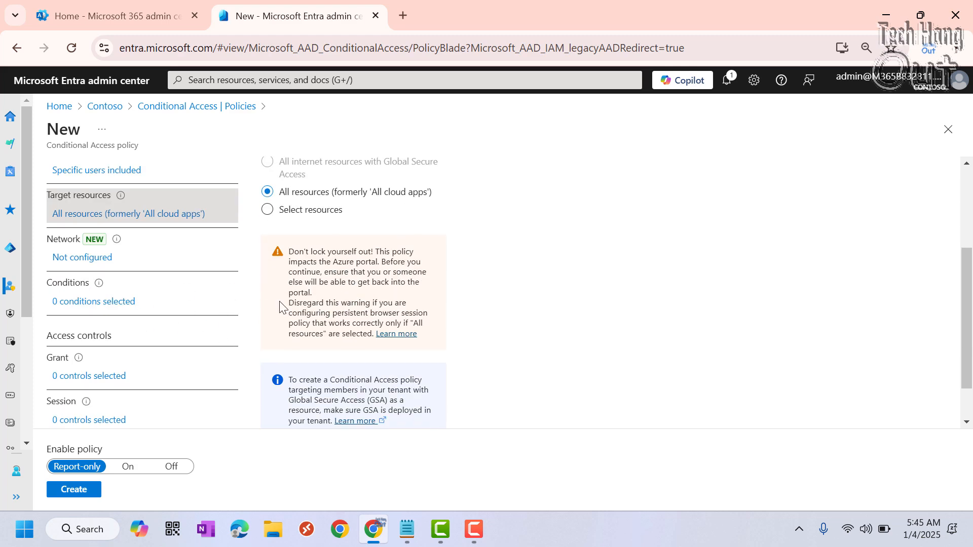
{"action": "left_click", "coordinate": [101, 304]}
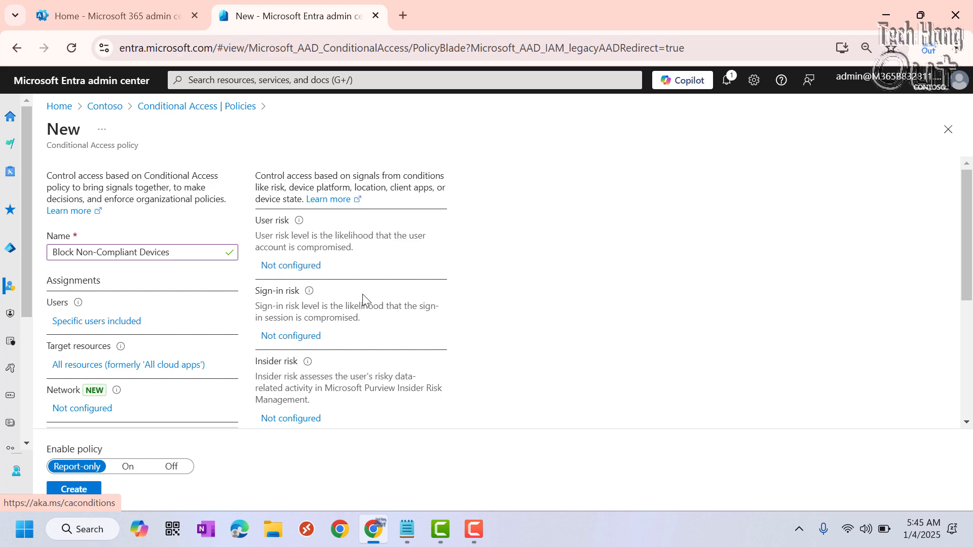
{"action": "scroll", "coordinate": [363, 294], "scroll_direction": "down", "scroll_amount": 5}
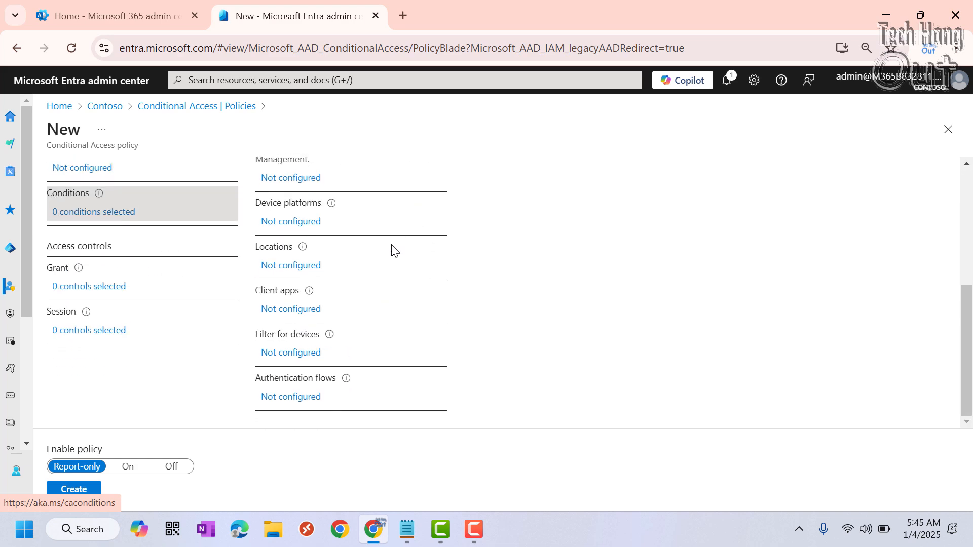
{"action": "scroll", "coordinate": [395, 249], "scroll_direction": "up", "scroll_amount": 2}
{"action": "scroll", "coordinate": [404, 244], "scroll_direction": "down", "scroll_amount": 2}
{"action": "left_click", "coordinate": [289, 354]}
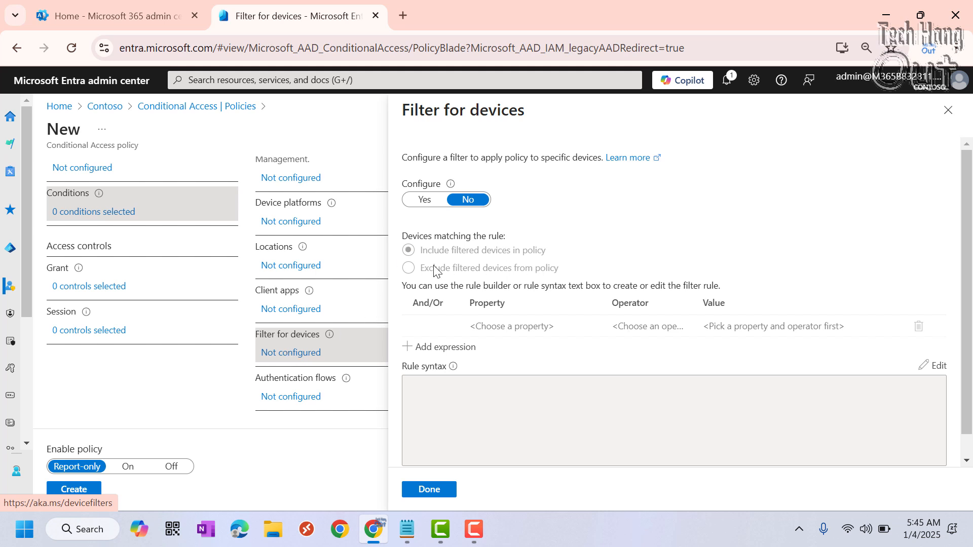
{"action": "left_click", "coordinate": [429, 200]}
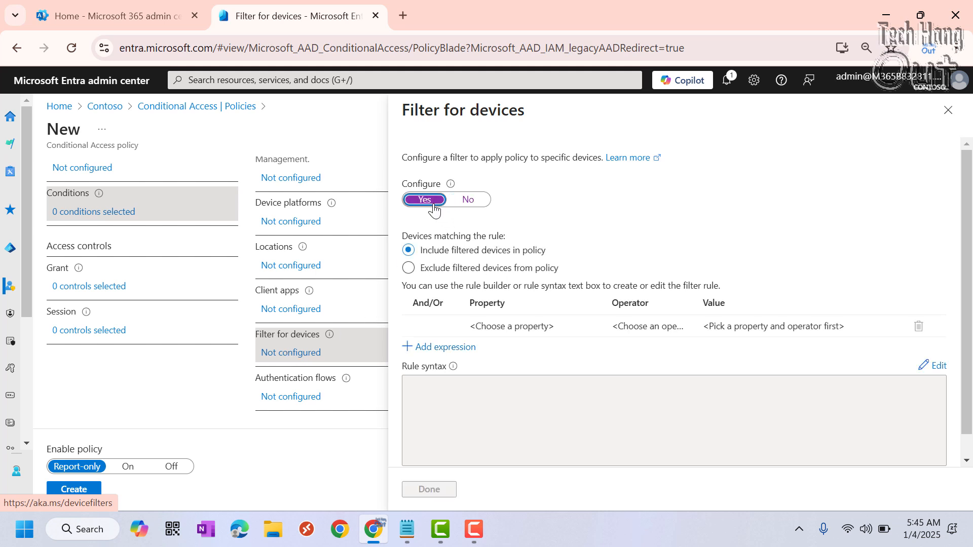
{"action": "left_click", "coordinate": [409, 269]}
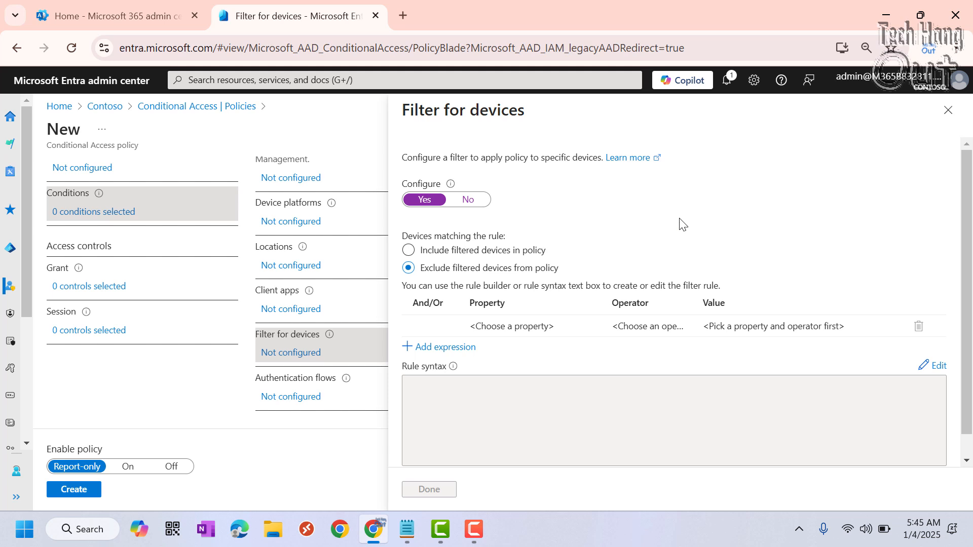
Define the first device filter expression as IsCompliant Equals True.
{"action": "left_click", "coordinate": [485, 335]}
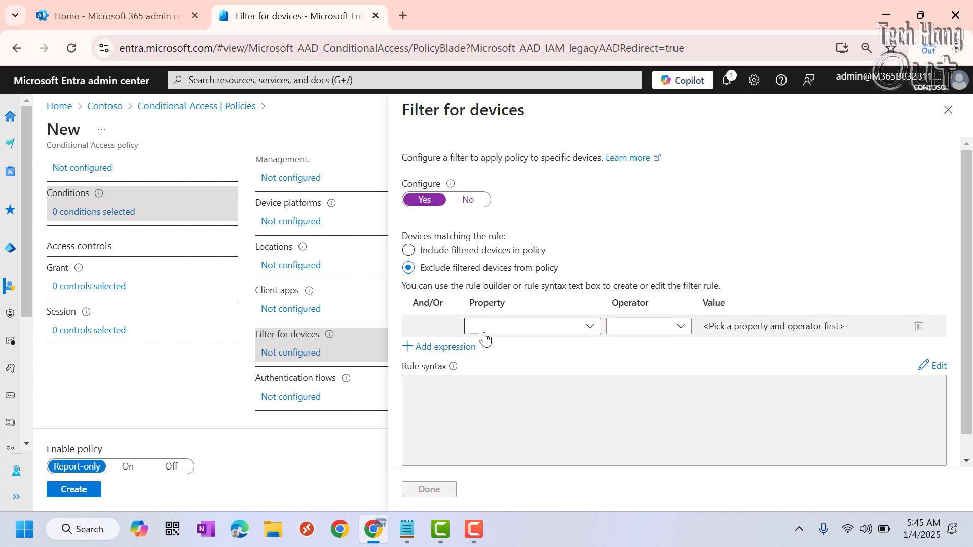
{"action": "left_click", "coordinate": [590, 327]}
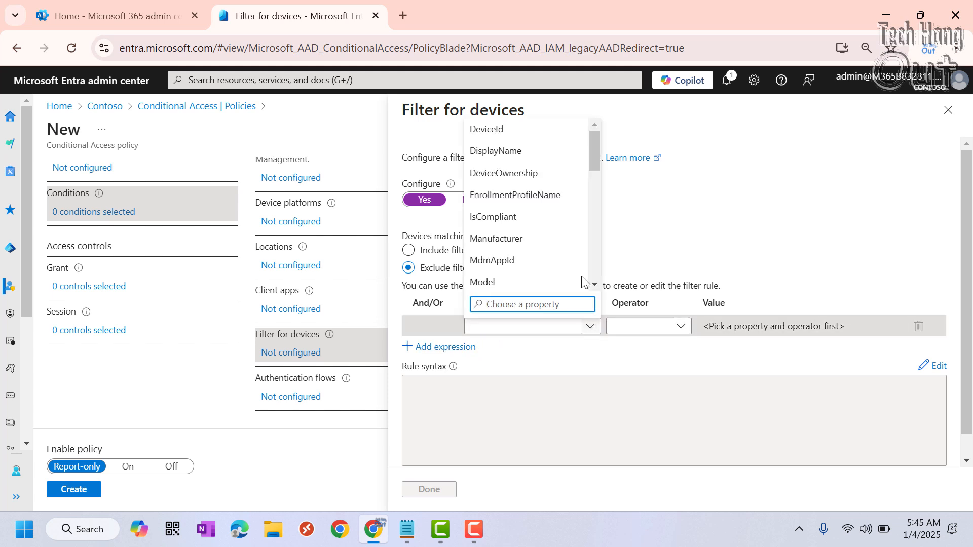
{"action": "left_click", "coordinate": [520, 218]}
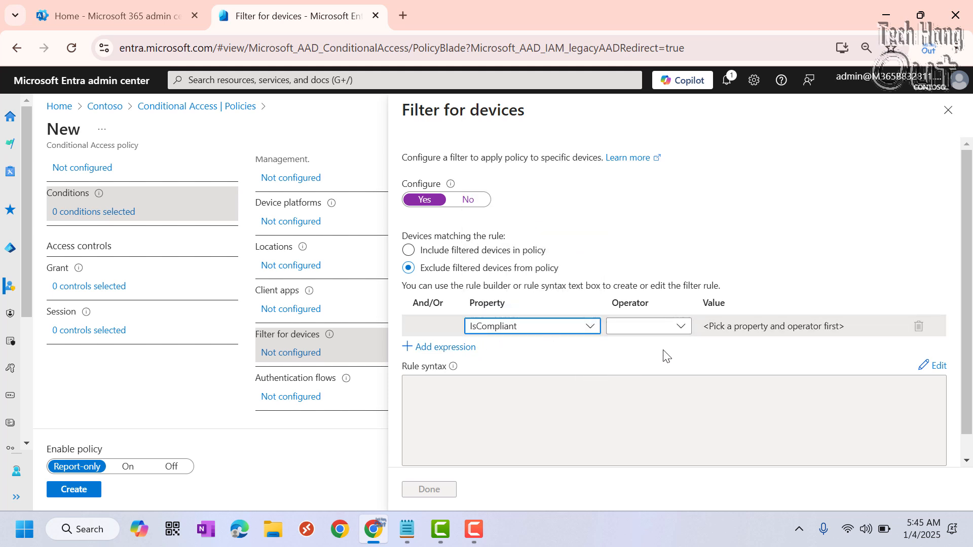
{"action": "left_click", "coordinate": [680, 326]}
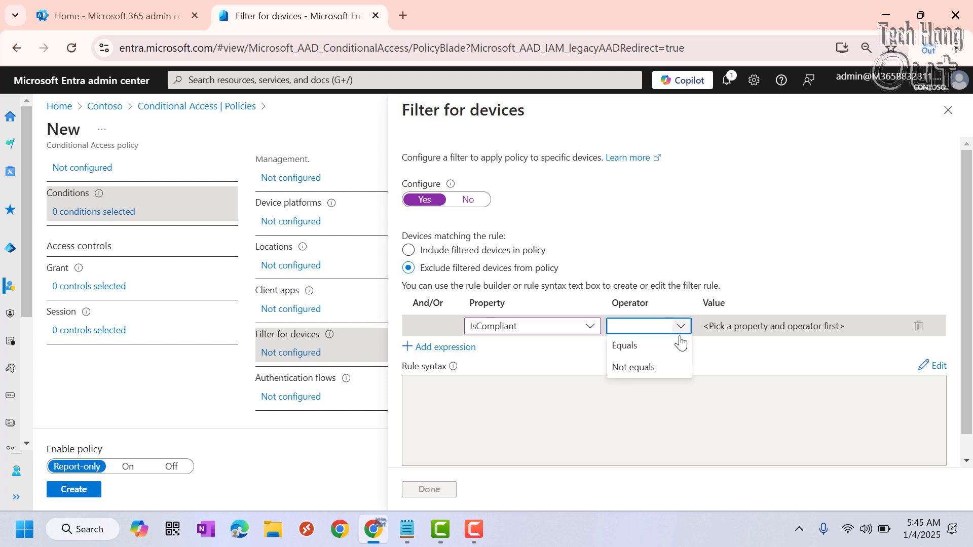
{"action": "left_click", "coordinate": [651, 350]}
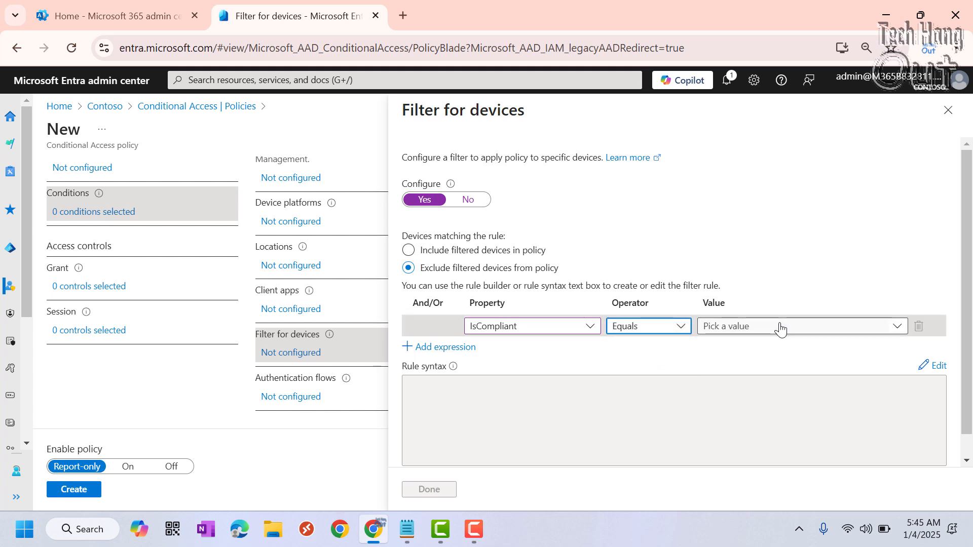
{"action": "left_click", "coordinate": [897, 327]}
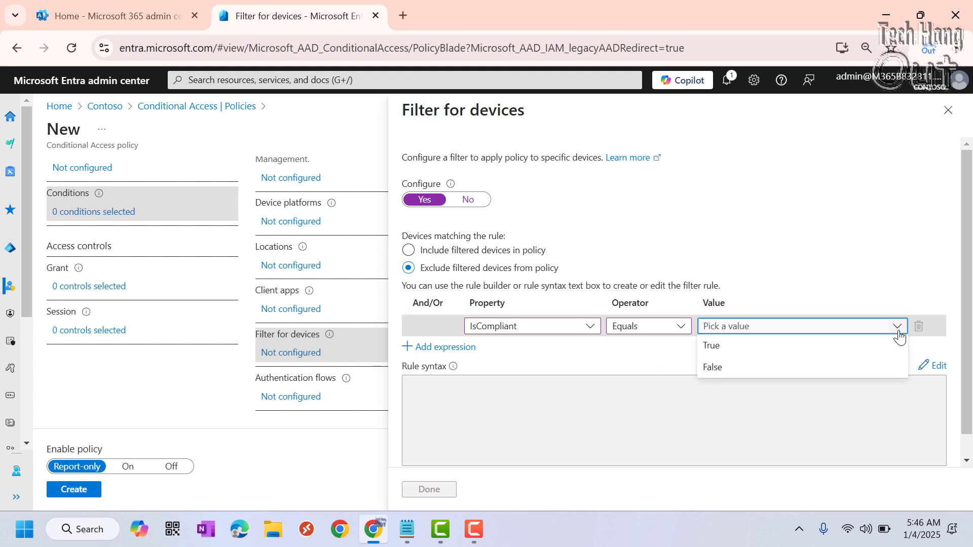
{"action": "left_click", "coordinate": [736, 355]}
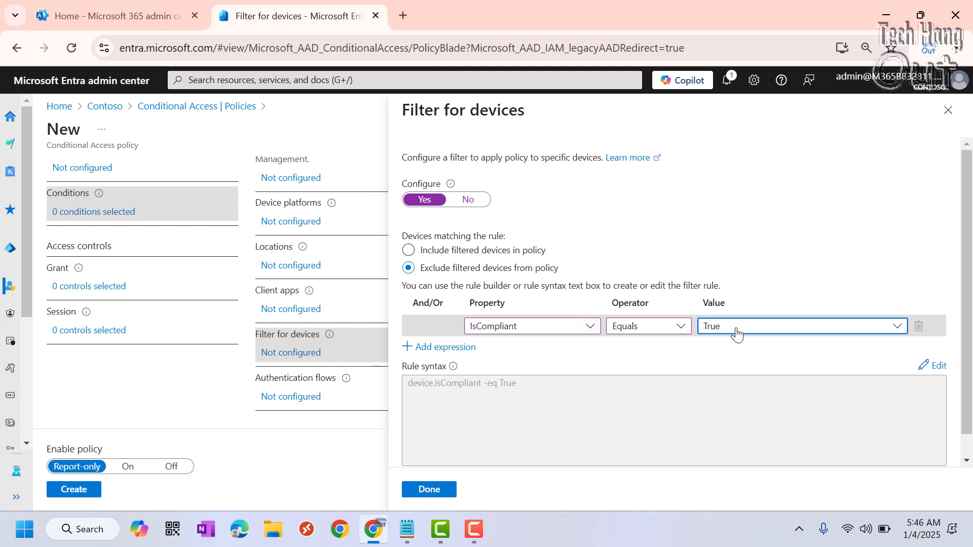
Add a second filter expression joined with And: TrustType Equals Microsoft Entra joined.
{"action": "left_click", "coordinate": [455, 347]}
{"action": "left_click", "coordinate": [590, 348]}
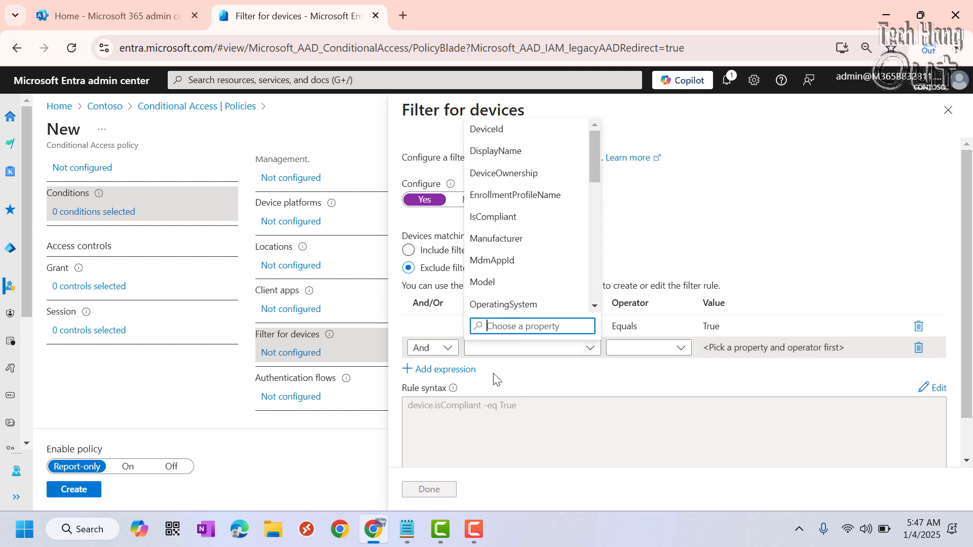
{"action": "left_click_drag", "start_coordinate": [594, 175], "coordinate": [600, 239]}
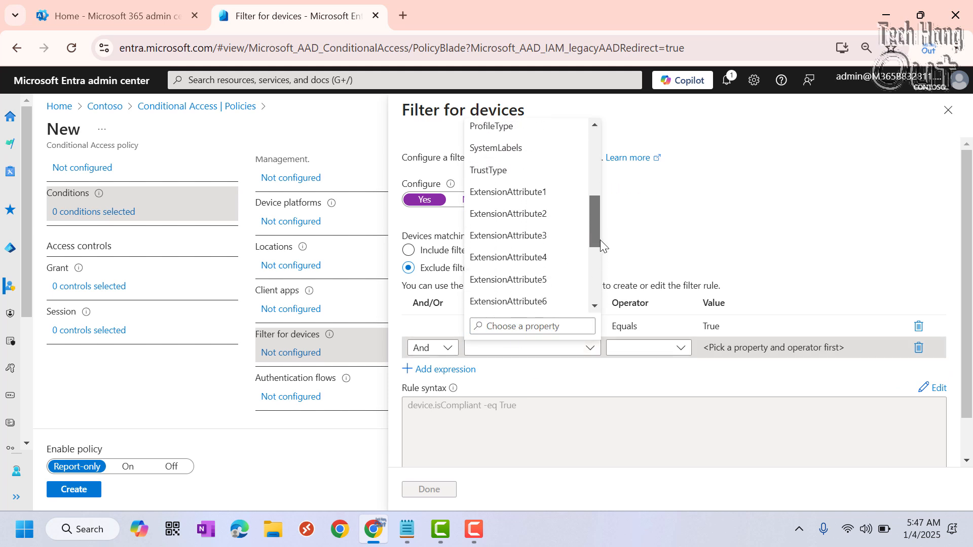
{"action": "left_click", "coordinate": [515, 175]}
{"action": "left_click", "coordinate": [680, 348]}
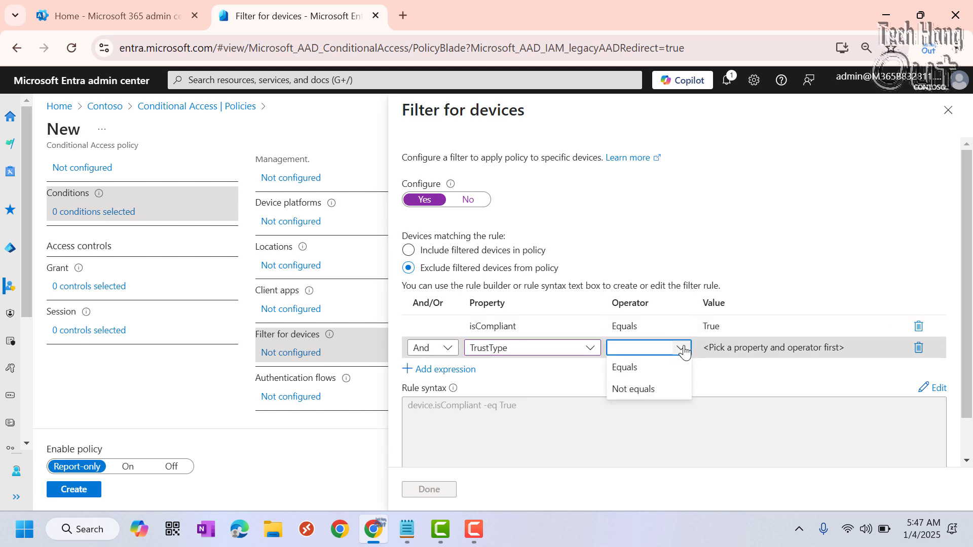
{"action": "left_click", "coordinate": [624, 367]}
{"action": "left_click", "coordinate": [897, 349]}
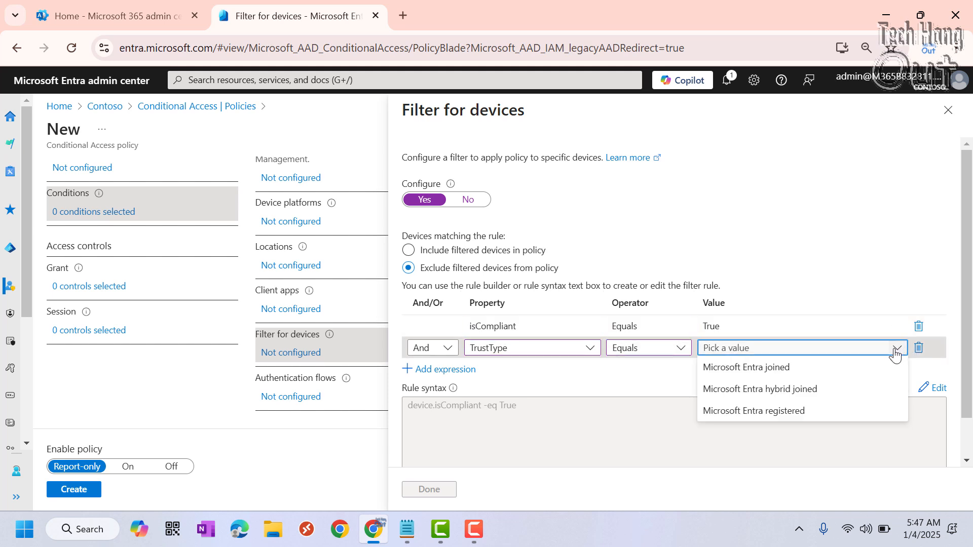
{"action": "left_click", "coordinate": [778, 372]}
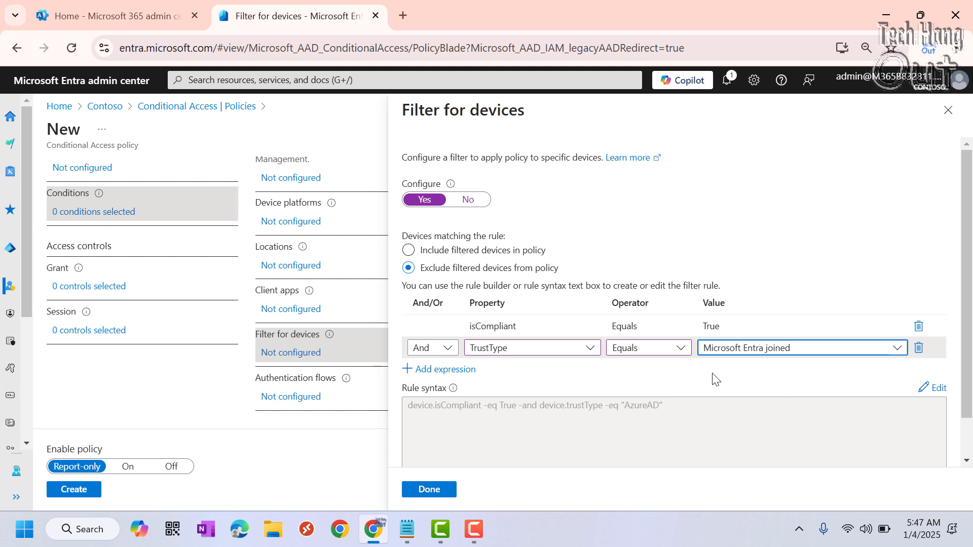
Add a third filter expression joined with Or, TrustType Equals Microsoft Entra hybrid joined, and apply the device filter.
{"action": "left_click", "coordinate": [446, 369]}
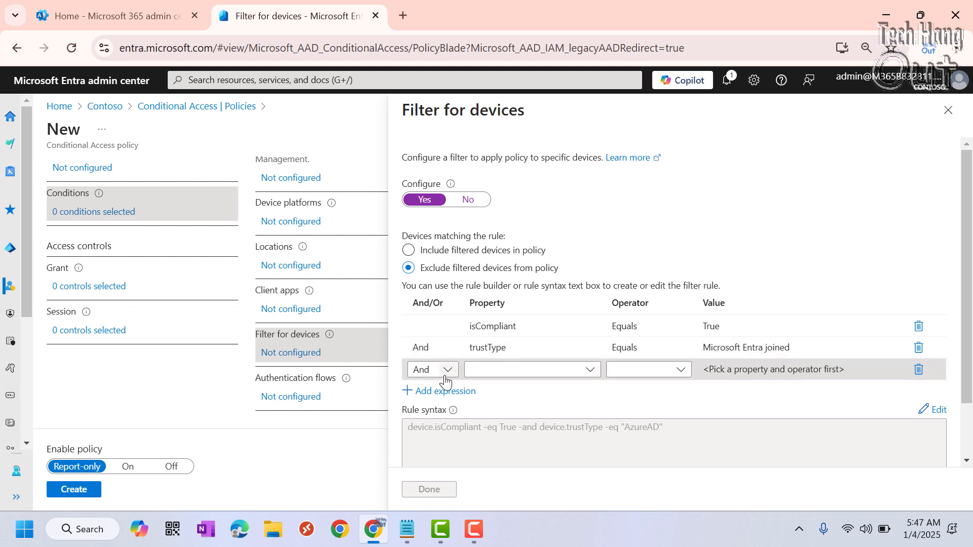
{"action": "left_click", "coordinate": [448, 369]}
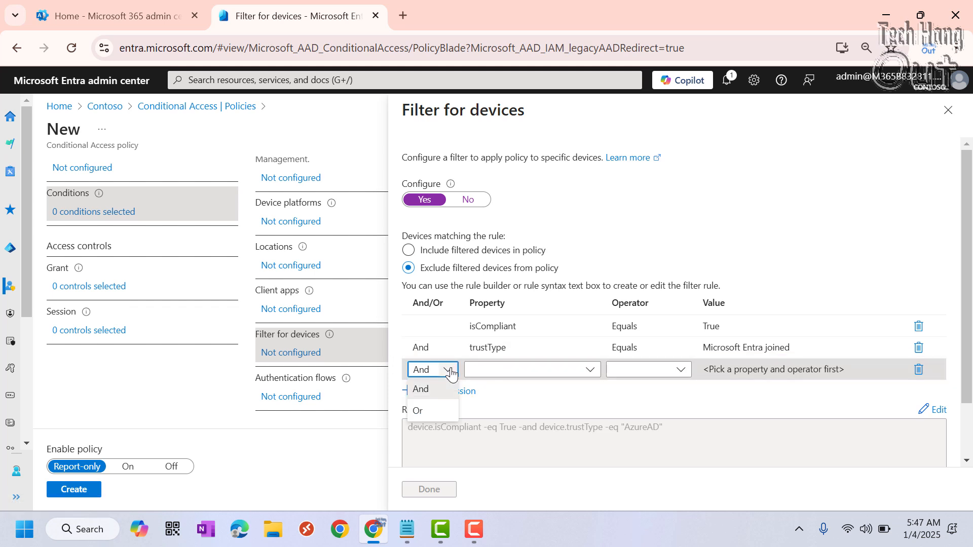
{"action": "left_click", "coordinate": [420, 411]}
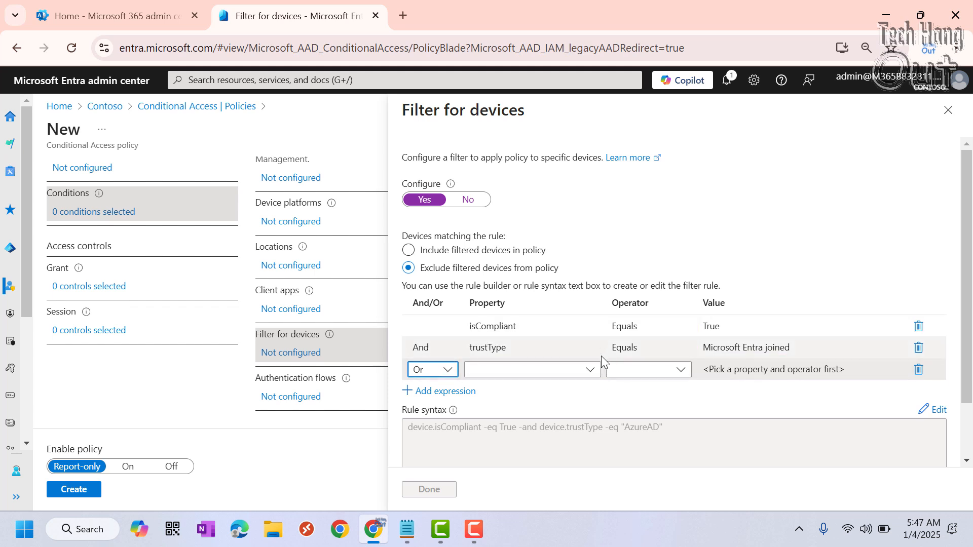
{"action": "left_click", "coordinate": [589, 369]}
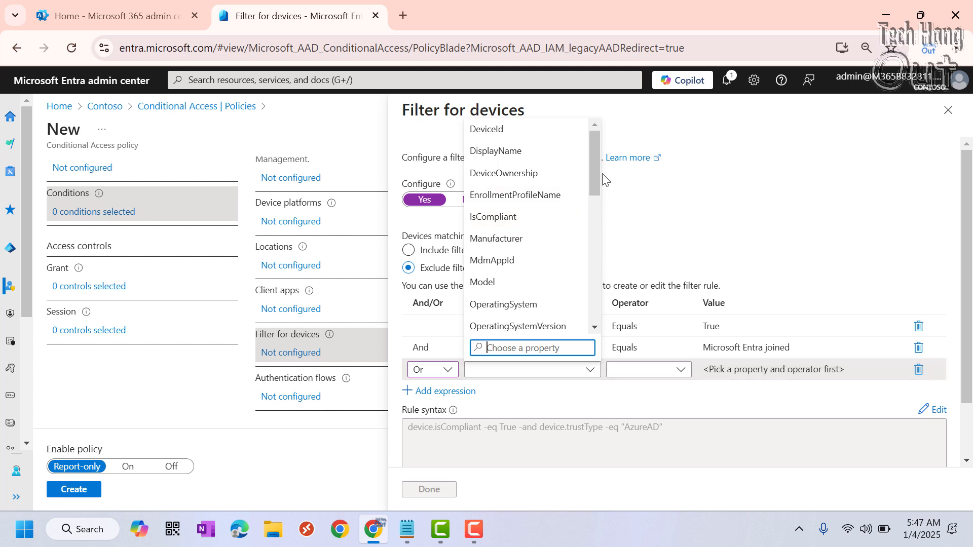
{"action": "left_click_drag", "start_coordinate": [596, 180], "coordinate": [594, 244]}
{"action": "left_click", "coordinate": [516, 185]}
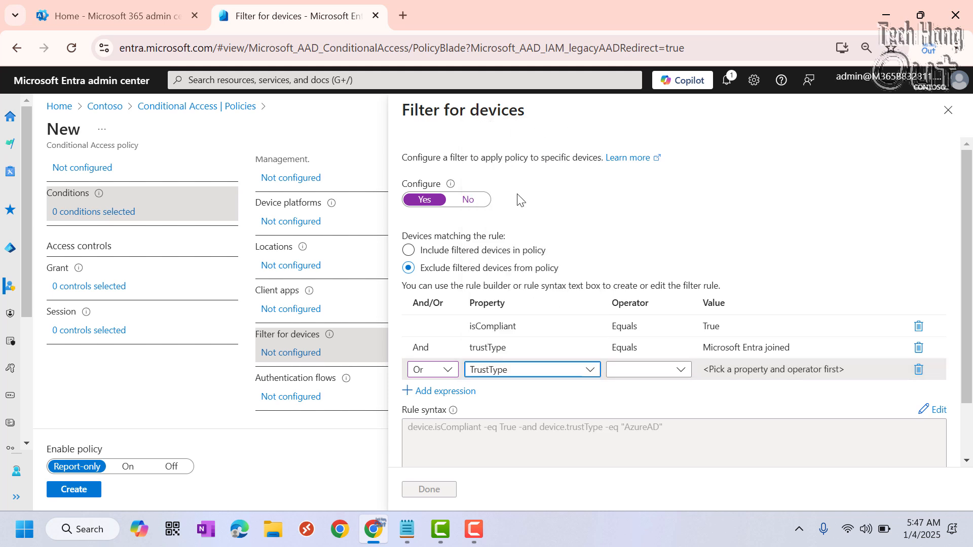
{"action": "left_click", "coordinate": [682, 370]}
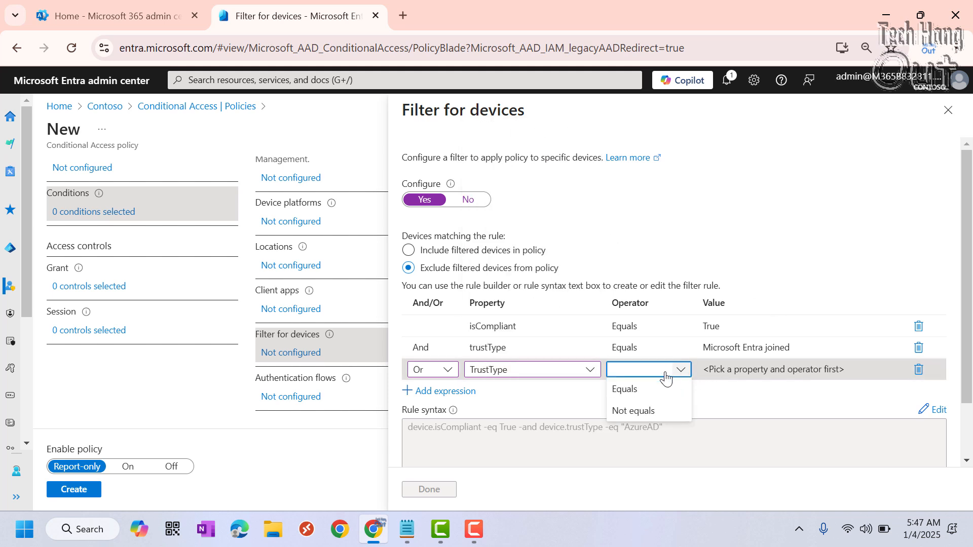
{"action": "left_click", "coordinate": [629, 389]}
{"action": "left_click", "coordinate": [803, 371]}
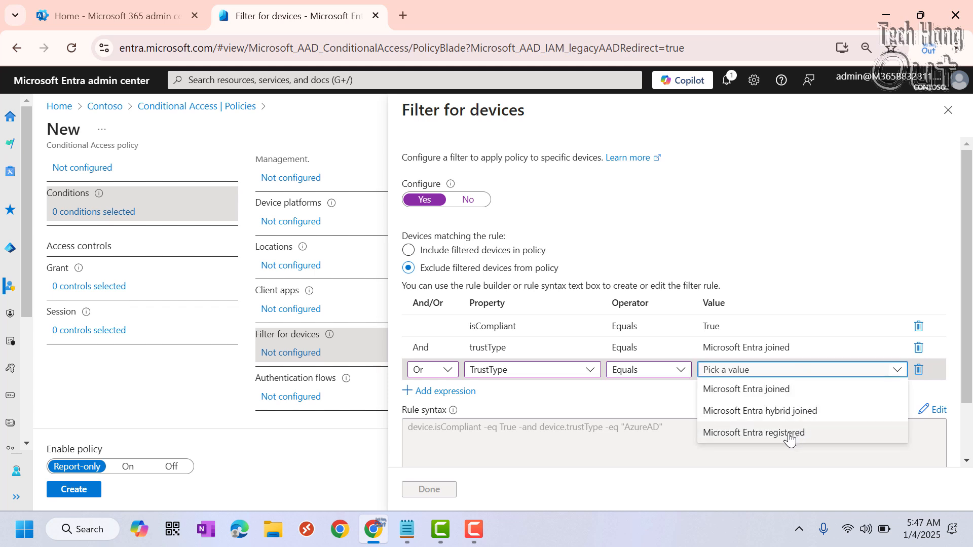
{"action": "left_click", "coordinate": [789, 411]}
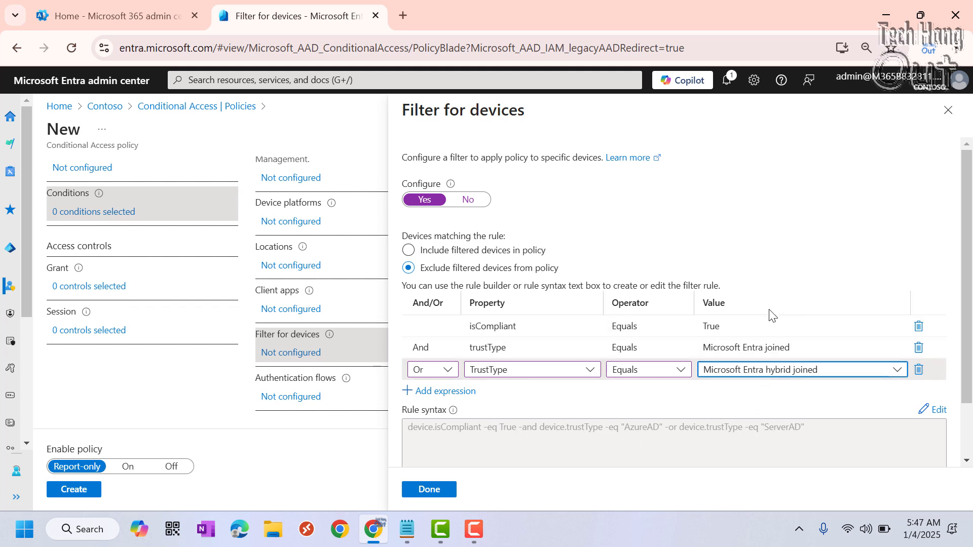
{"action": "scroll", "coordinate": [769, 314], "scroll_direction": "down", "scroll_amount": 1}
{"action": "scroll", "coordinate": [762, 339], "scroll_direction": "up", "scroll_amount": 1}
{"action": "left_click", "coordinate": [439, 490]}
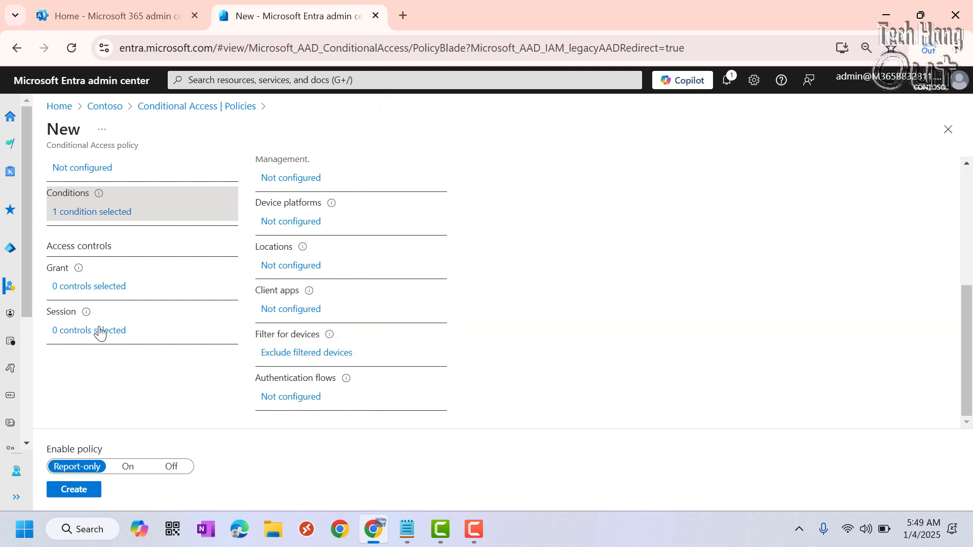
Set the policy's Grant access control to Block access.
{"action": "left_click", "coordinate": [92, 287]}
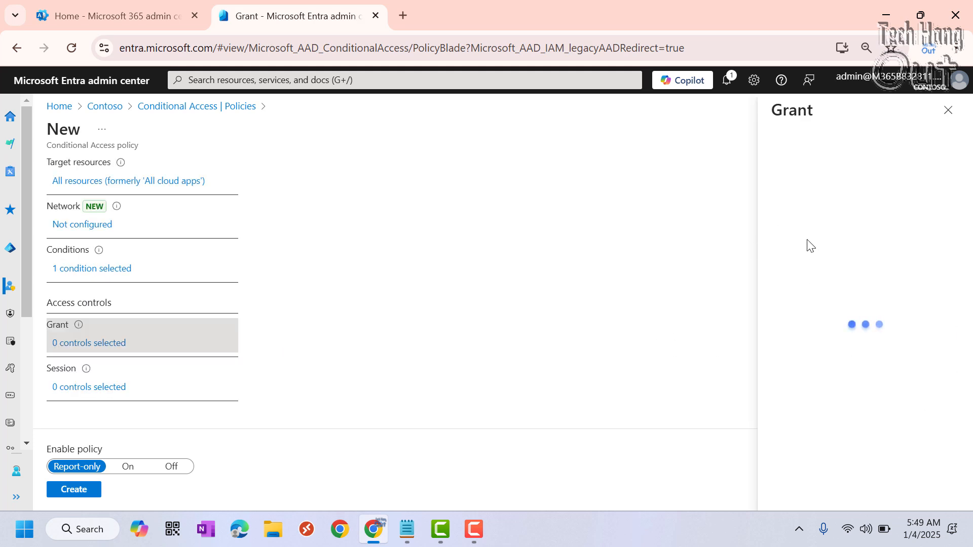
{"action": "left_click", "coordinate": [778, 195]}
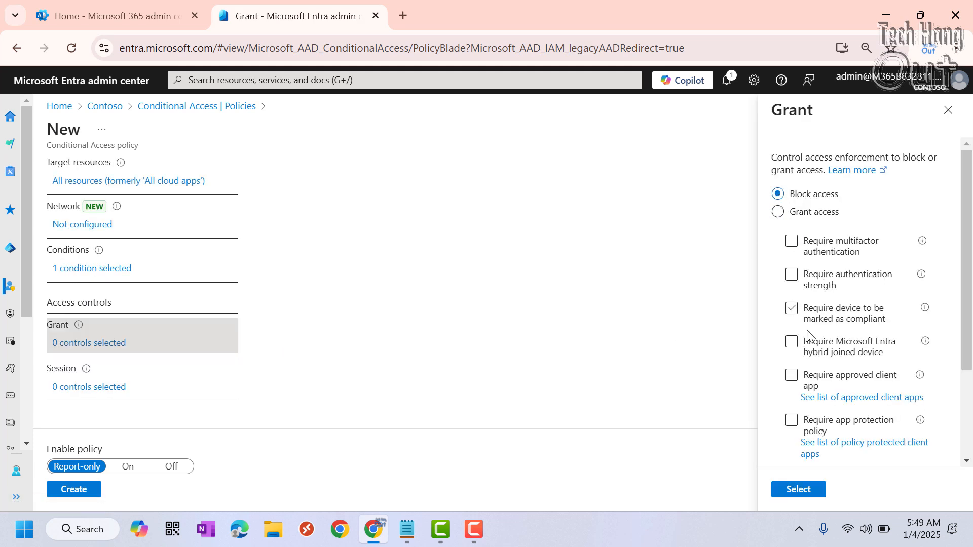
{"action": "left_click", "coordinate": [801, 489]}
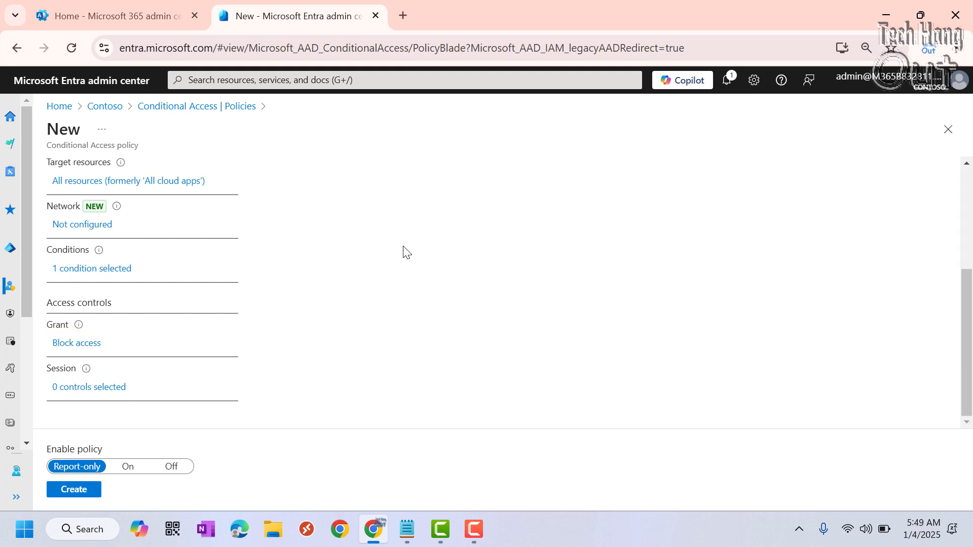
Review the policy's settings and create it in Report-only mode.
{"action": "scroll", "coordinate": [334, 286], "scroll_direction": "up", "scroll_amount": 4}
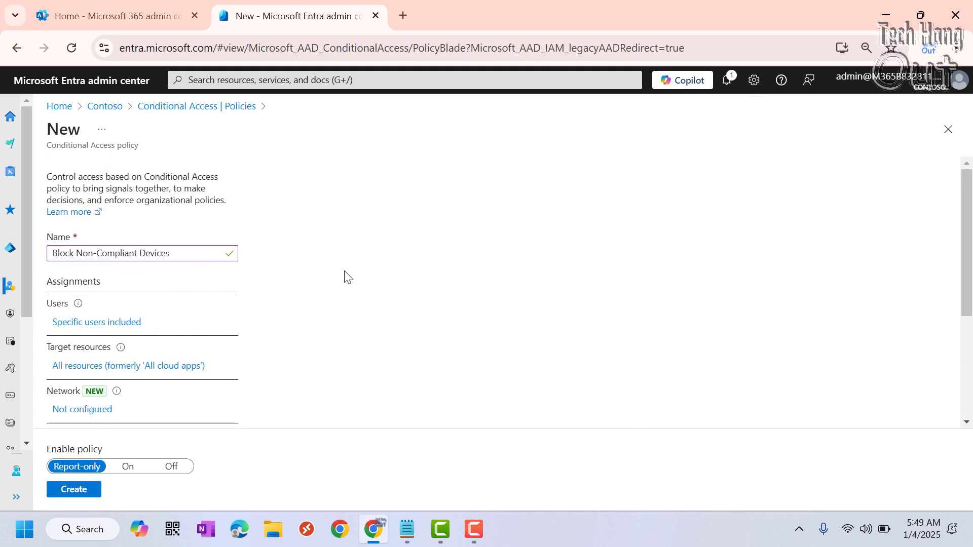
{"action": "scroll", "coordinate": [350, 276], "scroll_direction": "down", "scroll_amount": 4}
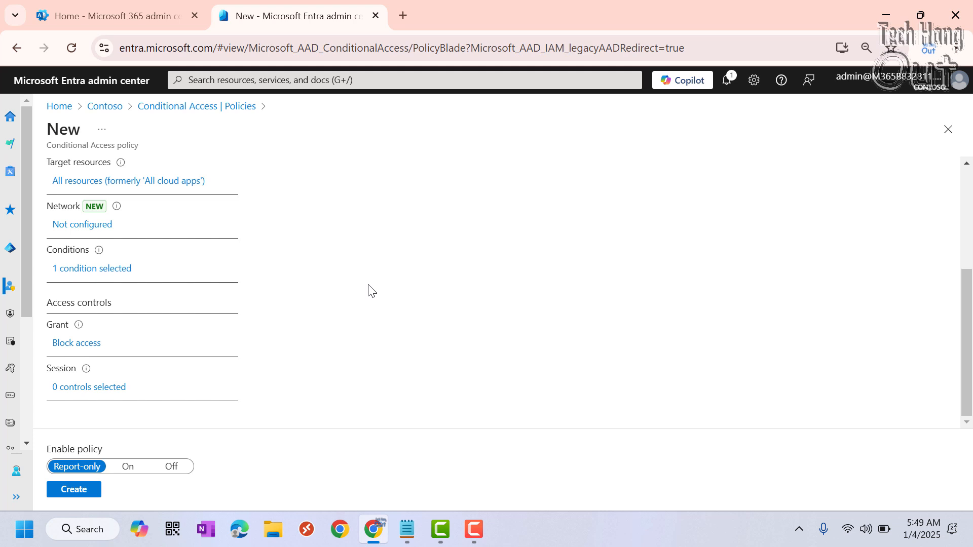
{"action": "left_click", "coordinate": [89, 491]}
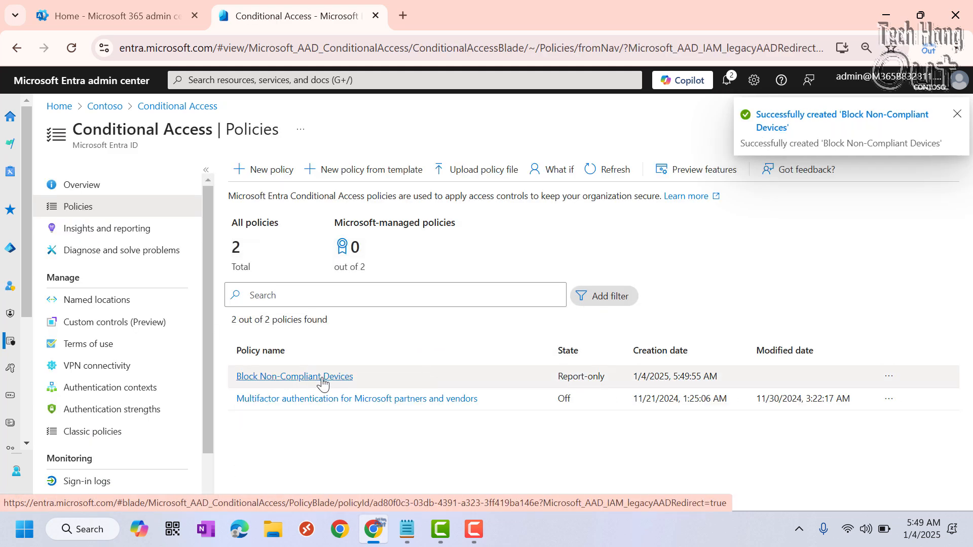
Reopen the Block Non-Compliant Devices policy, switch Enable policy to On, and save it.
{"action": "left_click", "coordinate": [346, 378]}
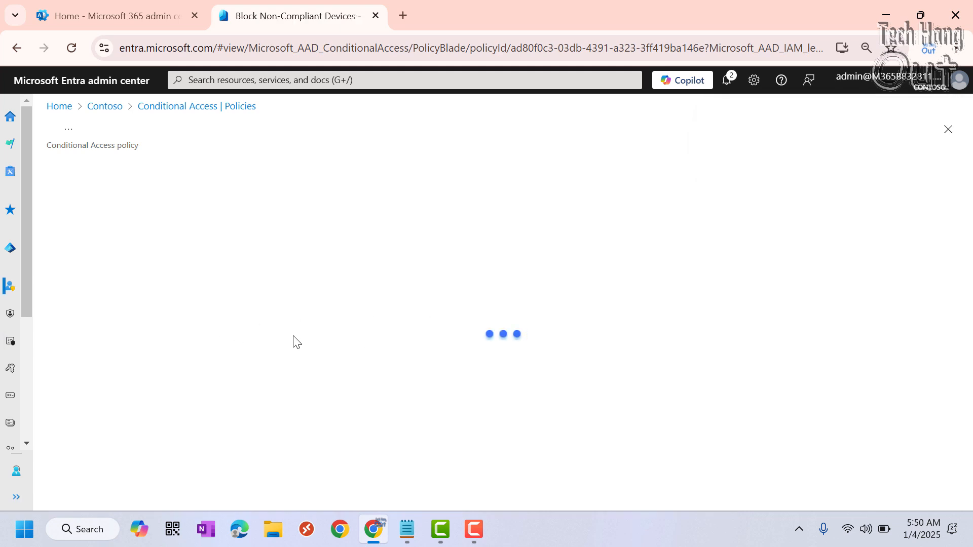
{"action": "scroll", "coordinate": [301, 346], "scroll_direction": "down", "scroll_amount": 4}
{"action": "left_click", "coordinate": [129, 465]}
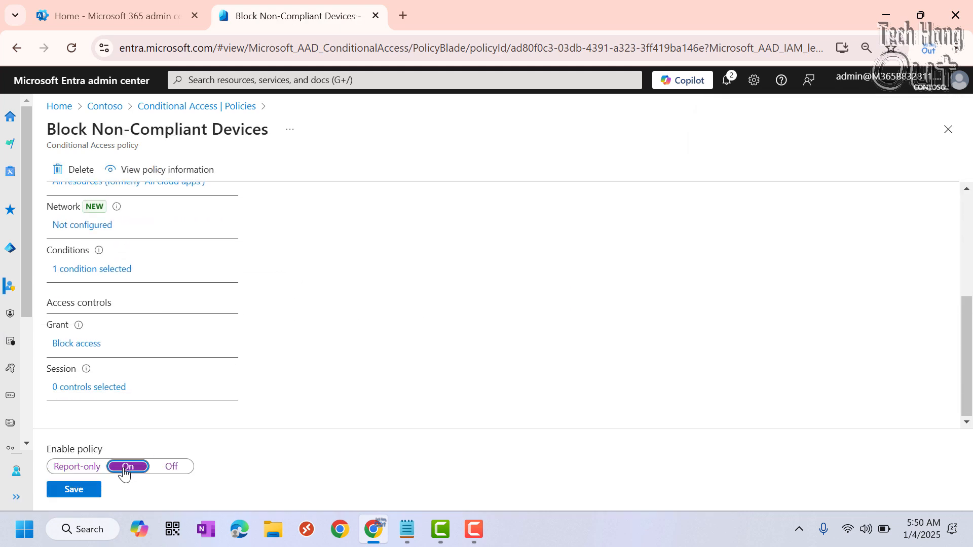
{"action": "left_click", "coordinate": [78, 491]}
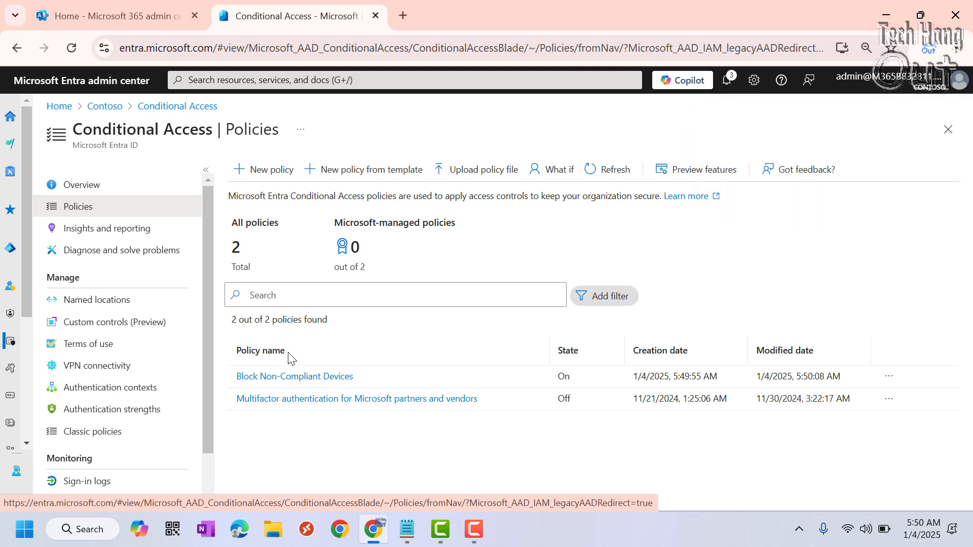
Open the Block Non-Compliant Devices policy again and review its assignments, conditions and access controls.
{"action": "left_click", "coordinate": [285, 379]}
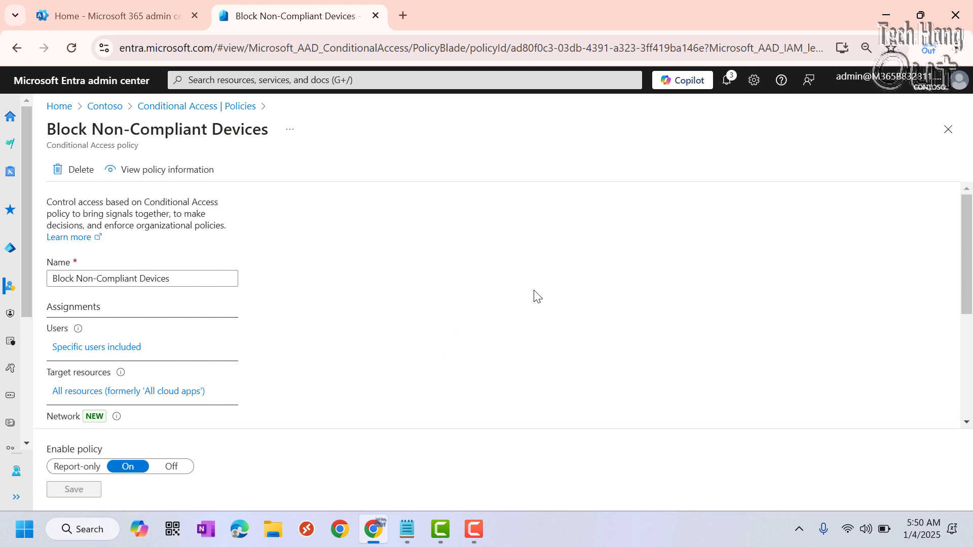
{"action": "scroll", "coordinate": [431, 304], "scroll_direction": "down", "scroll_amount": 3}
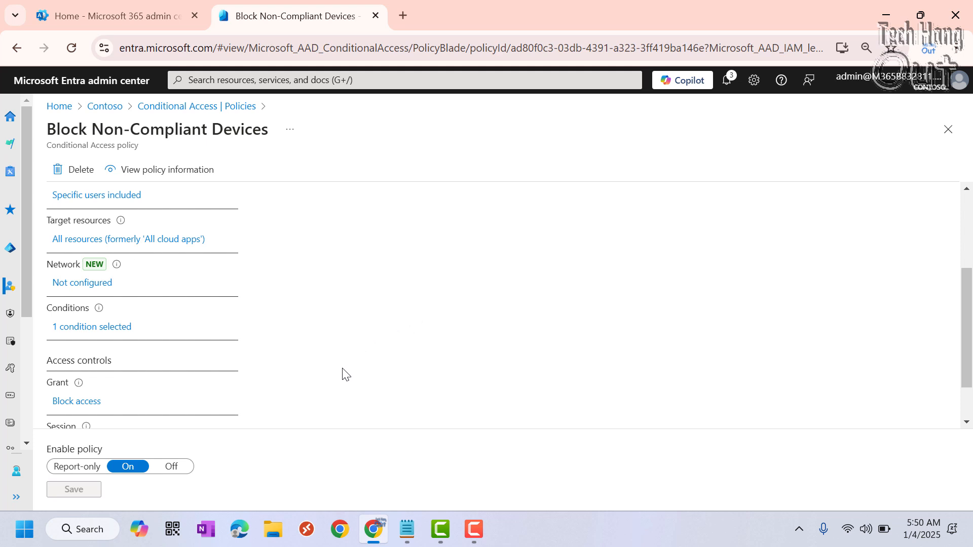
{"action": "scroll", "coordinate": [342, 373], "scroll_direction": "down", "scroll_amount": 1}
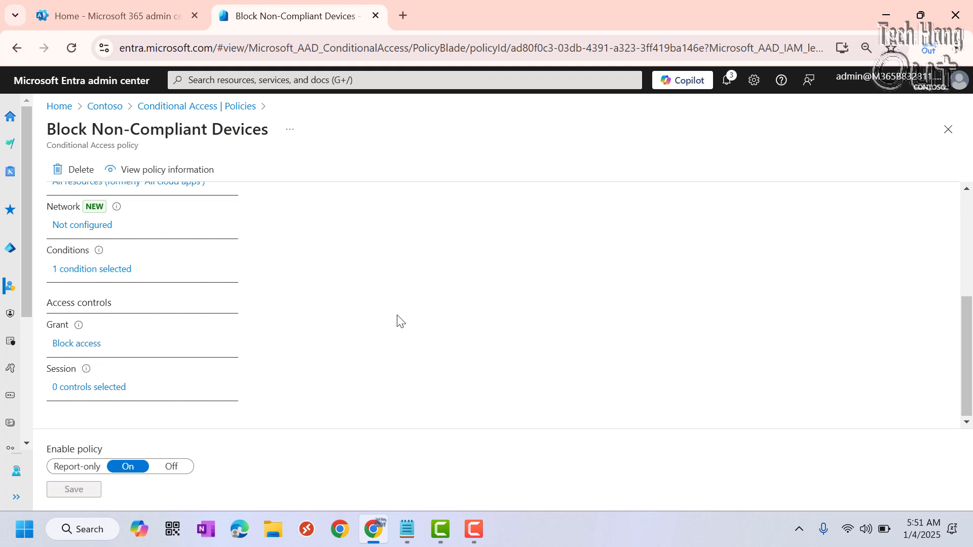
{"action": "scroll", "coordinate": [397, 319], "scroll_direction": "up", "scroll_amount": 3}
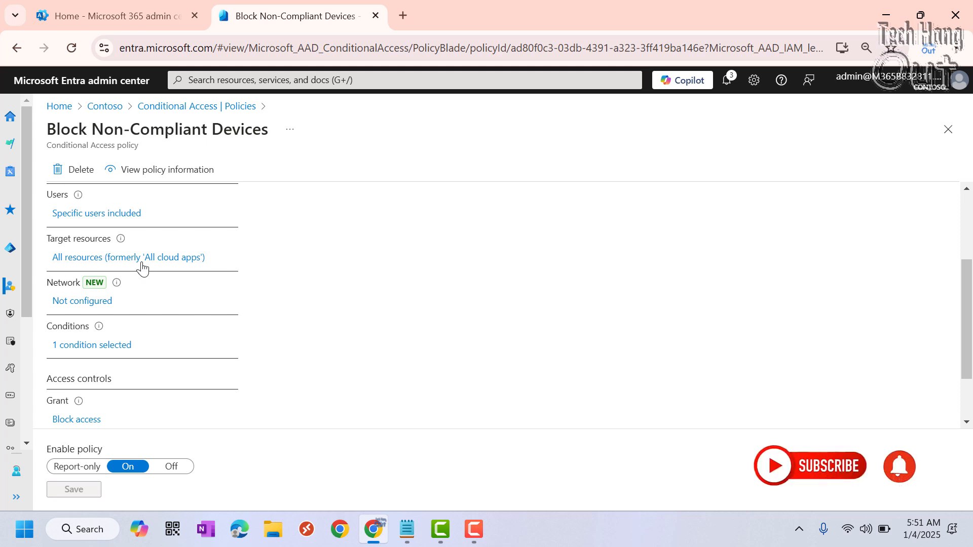
{"action": "scroll", "coordinate": [183, 256], "scroll_direction": "up", "scroll_amount": 3}
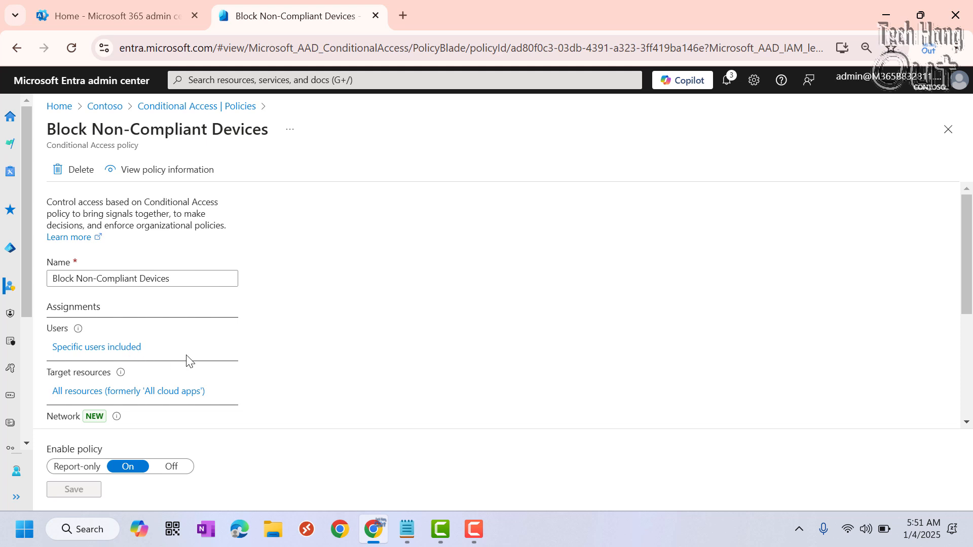
Change the Block Non-Compliant Devices policy's Grant control to Grant access without any additional requirements.
{"action": "scroll", "coordinate": [229, 299], "scroll_direction": "down", "scroll_amount": 3}
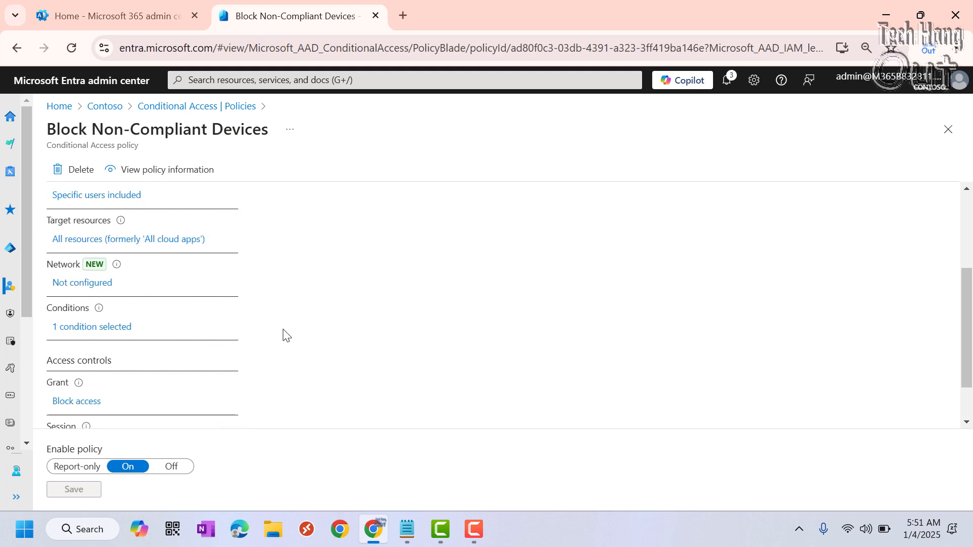
{"action": "scroll", "coordinate": [282, 337], "scroll_direction": "down", "scroll_amount": 1}
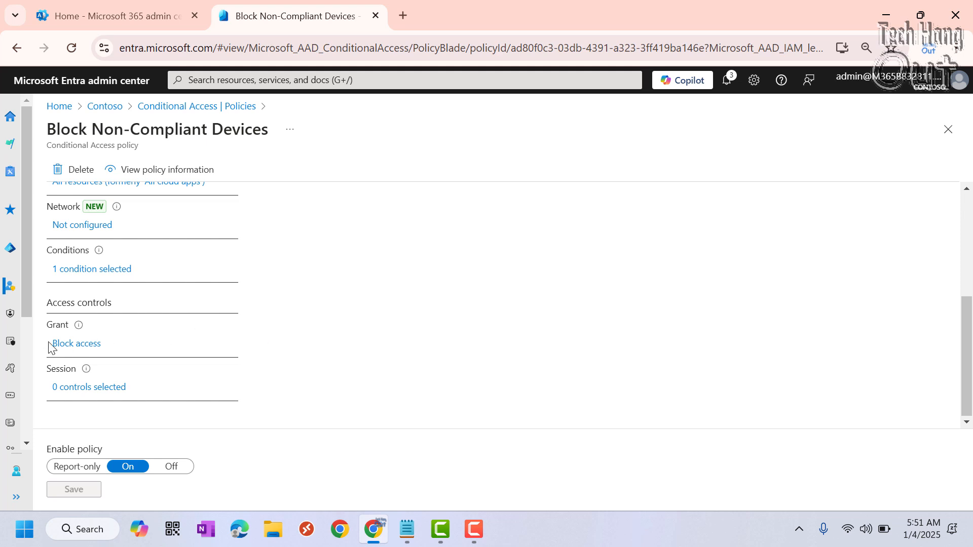
{"action": "left_click", "coordinate": [69, 350]}
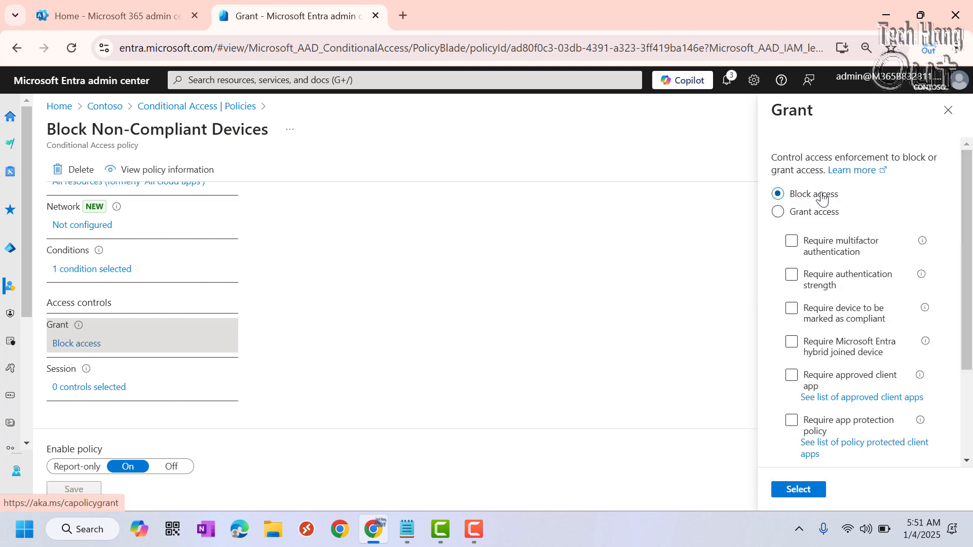
{"action": "left_click", "coordinate": [778, 212]}
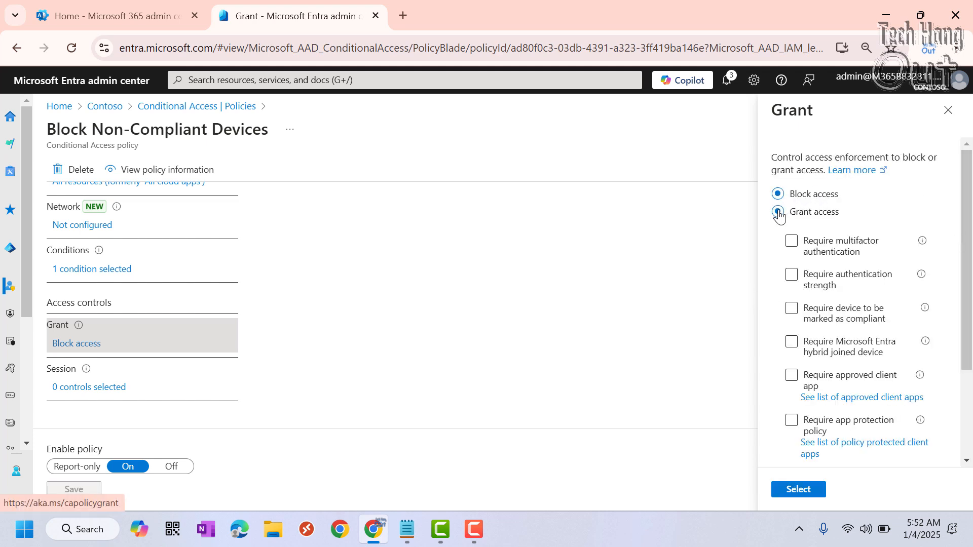
{"action": "left_click", "coordinate": [798, 490]}
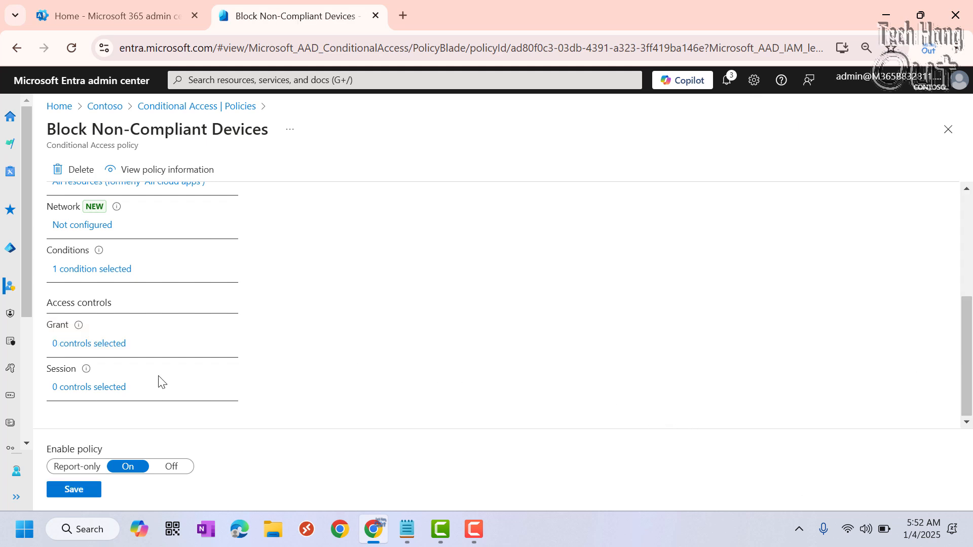
Set the policy's session control to Persistent browser session with Never persistent, and save the policy.
{"action": "left_click", "coordinate": [76, 391]}
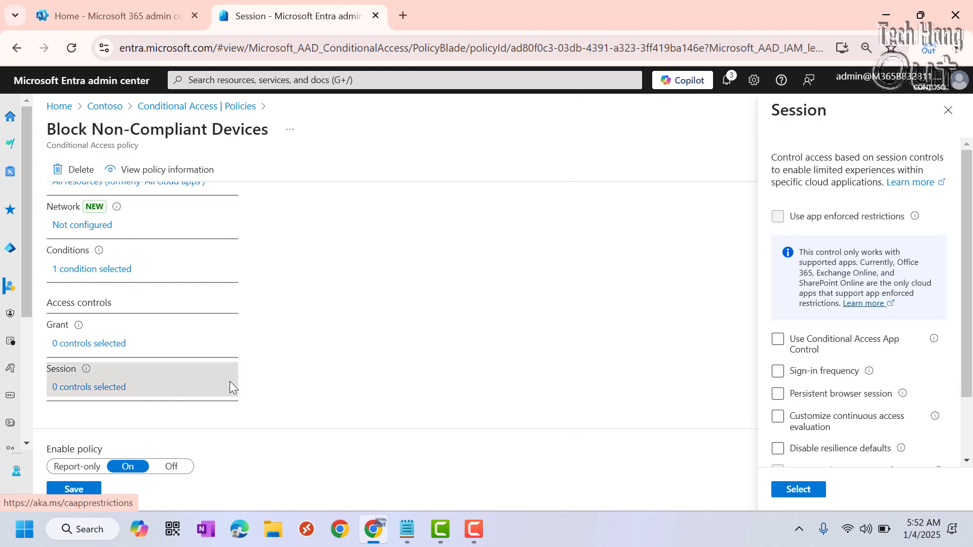
{"action": "scroll", "coordinate": [891, 346], "scroll_direction": "down", "scroll_amount": 1}
{"action": "scroll", "coordinate": [890, 346], "scroll_direction": "down", "scroll_amount": 1}
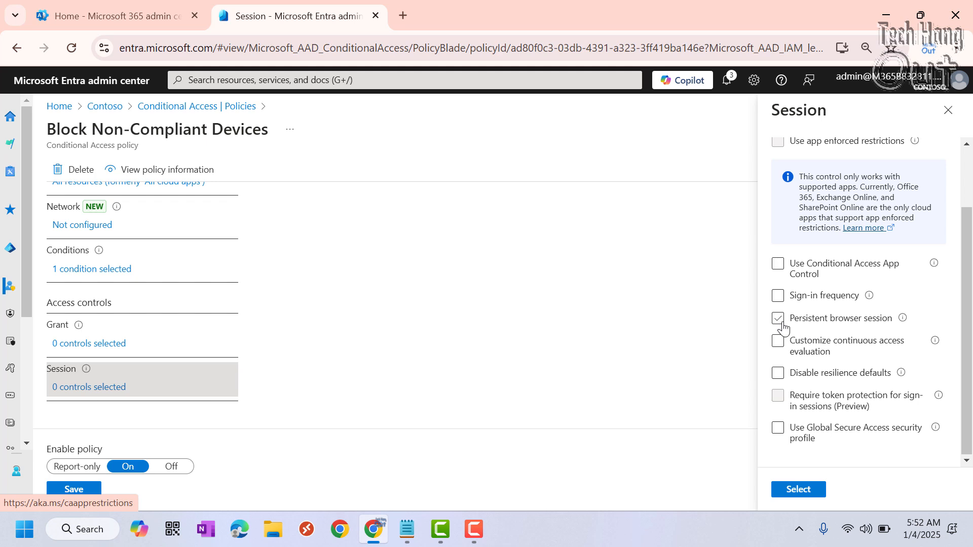
{"action": "left_click", "coordinate": [785, 320]}
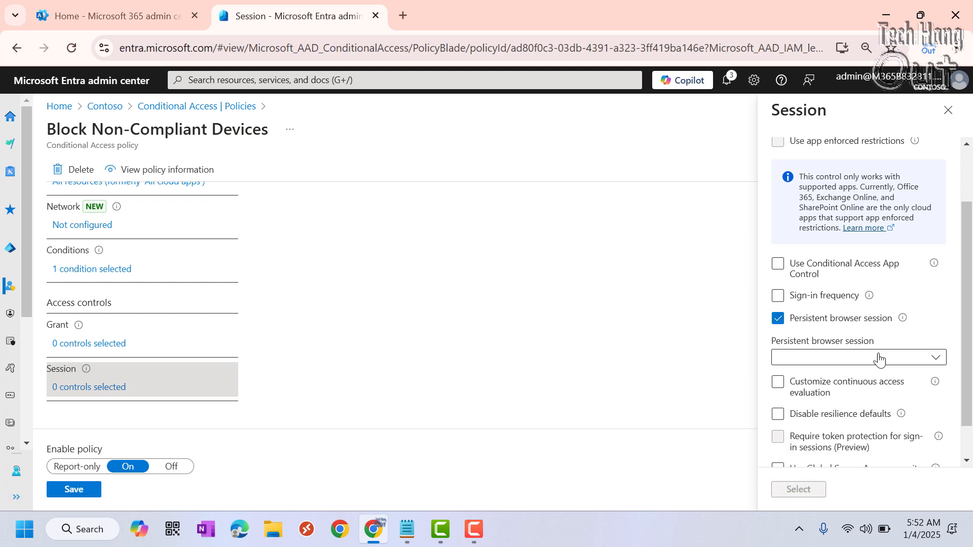
{"action": "left_click", "coordinate": [936, 358]}
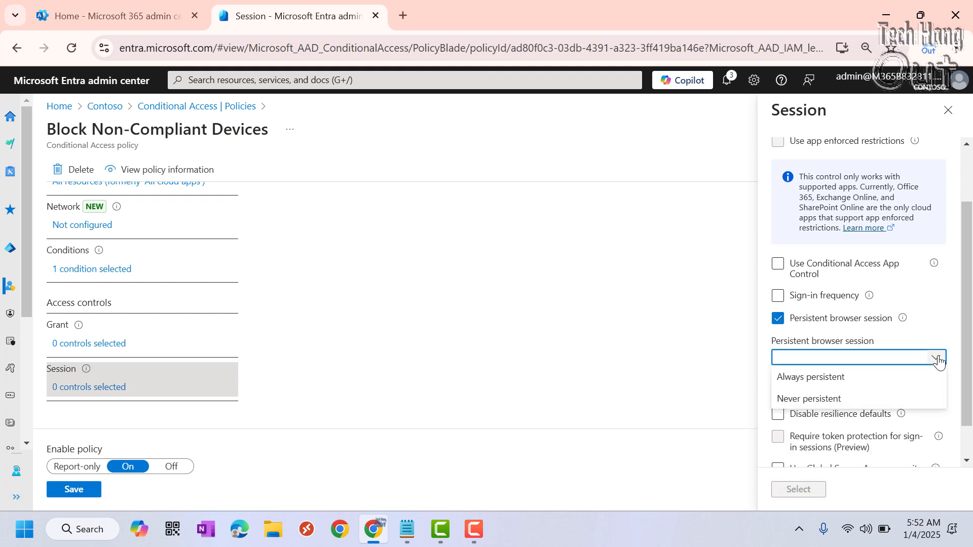
{"action": "left_click", "coordinate": [817, 399]}
{"action": "scroll", "coordinate": [917, 317], "scroll_direction": "down", "scroll_amount": 1}
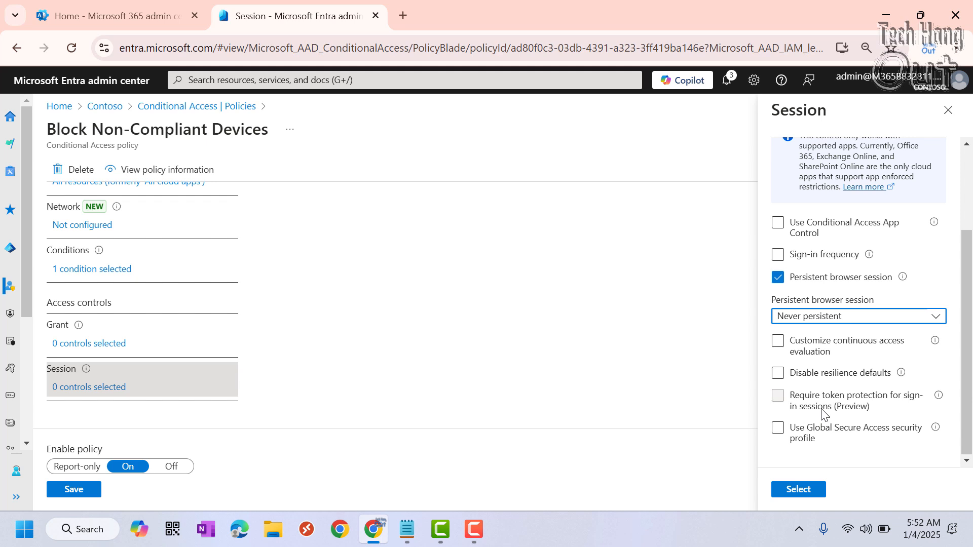
{"action": "left_click", "coordinate": [805, 490]}
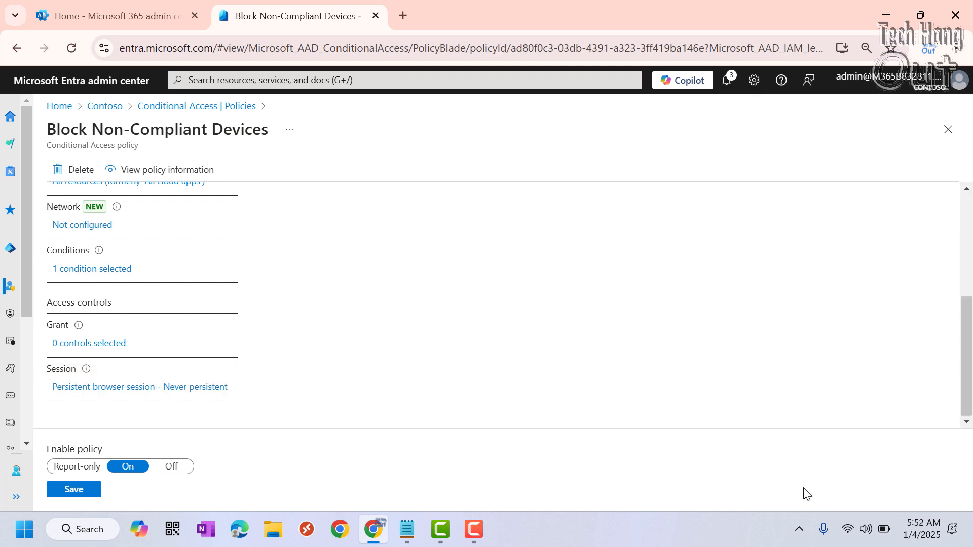
{"action": "left_click", "coordinate": [72, 494]}
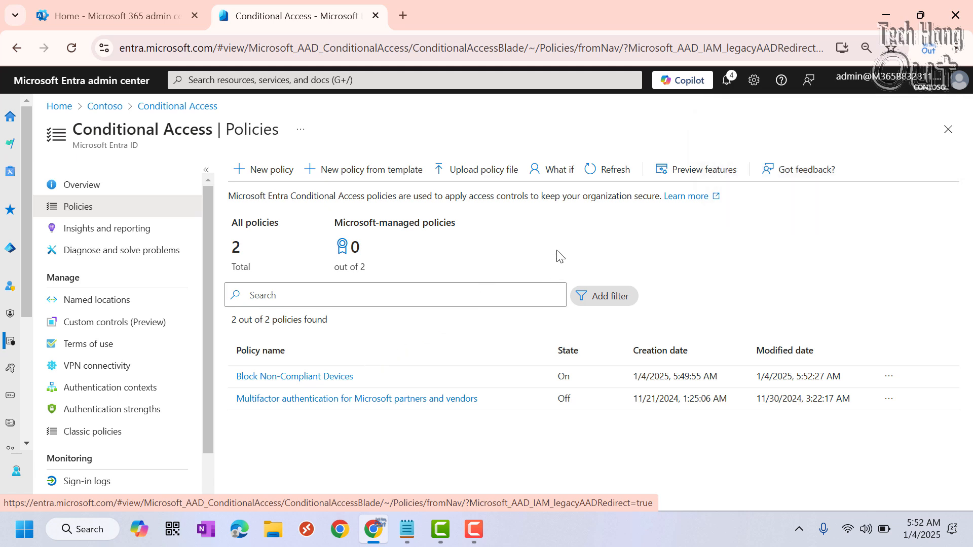
Reopen the Block Non-Compliant Devices policy and review its assignments, conditions and access controls.
{"action": "left_click", "coordinate": [305, 377]}
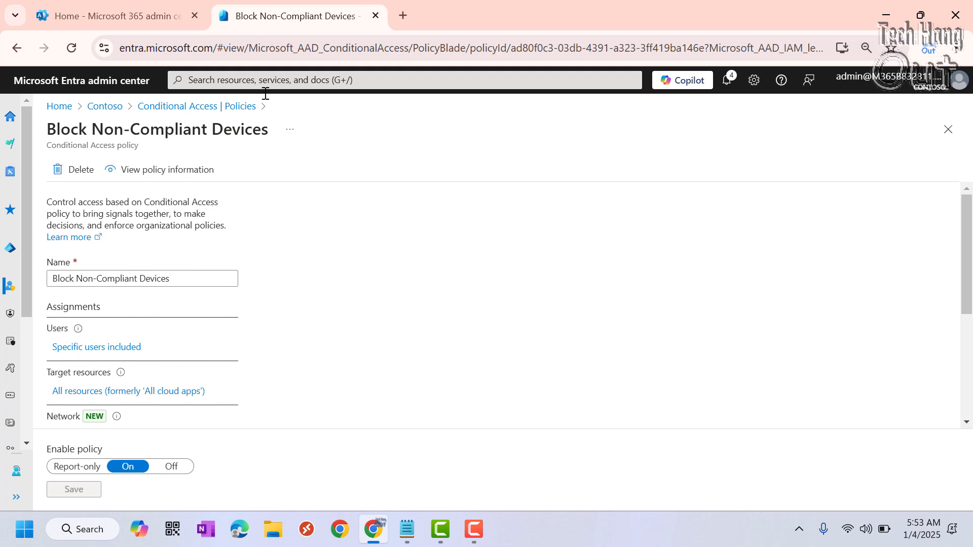
{"action": "scroll", "coordinate": [376, 272], "scroll_direction": "down", "scroll_amount": 3}
{"action": "scroll", "coordinate": [337, 302], "scroll_direction": "down", "scroll_amount": 1}
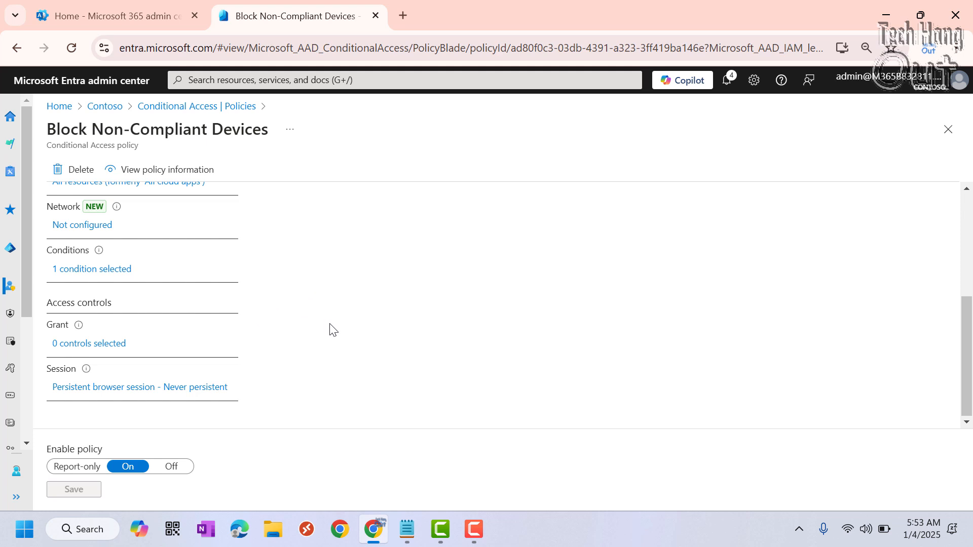
{"action": "scroll", "coordinate": [329, 330], "scroll_direction": "up", "scroll_amount": 1}
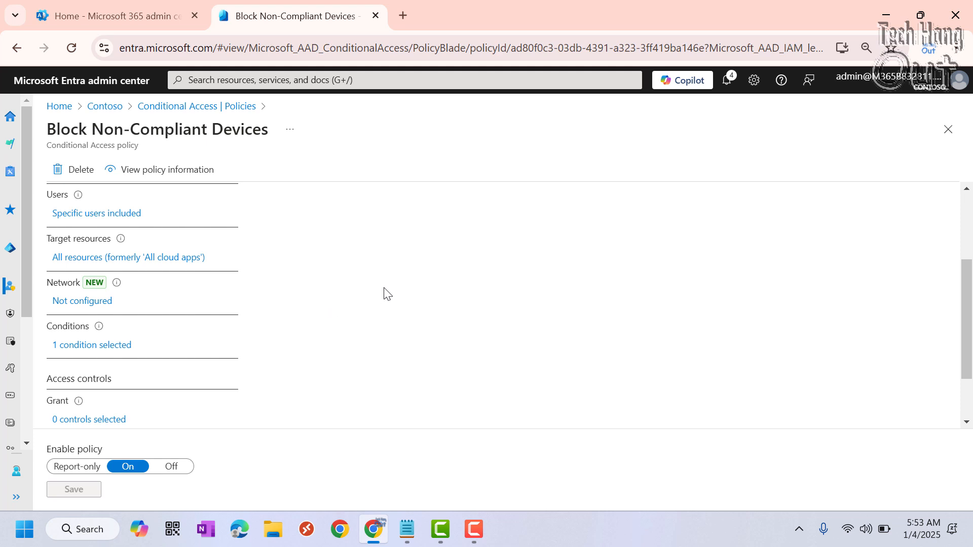
{"action": "scroll", "coordinate": [385, 292], "scroll_direction": "down", "scroll_amount": 1}
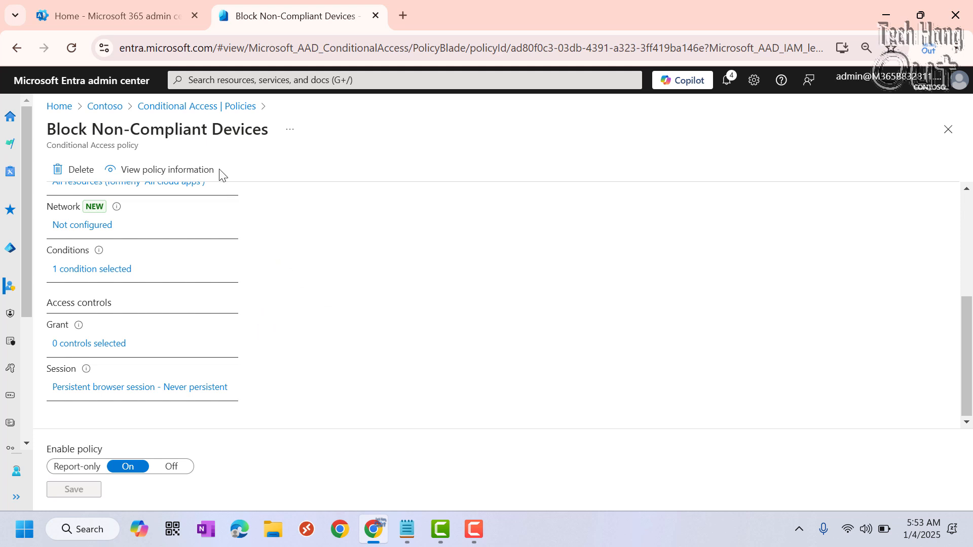
Return to the Contoso tenant overview and open the Conditional Access policies list from there.
{"action": "left_click", "coordinate": [115, 115]}
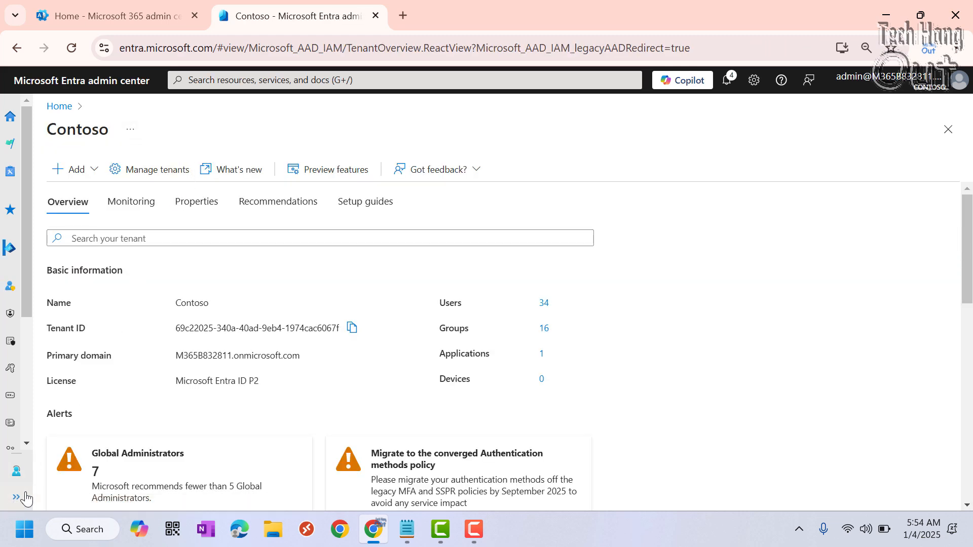
{"action": "left_click", "coordinate": [16, 497]}
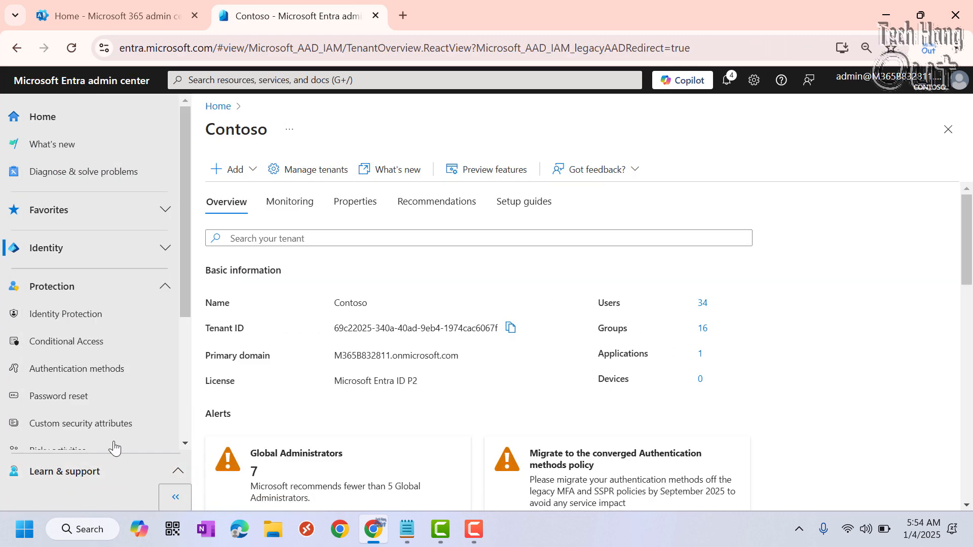
{"action": "left_click", "coordinate": [169, 500]}
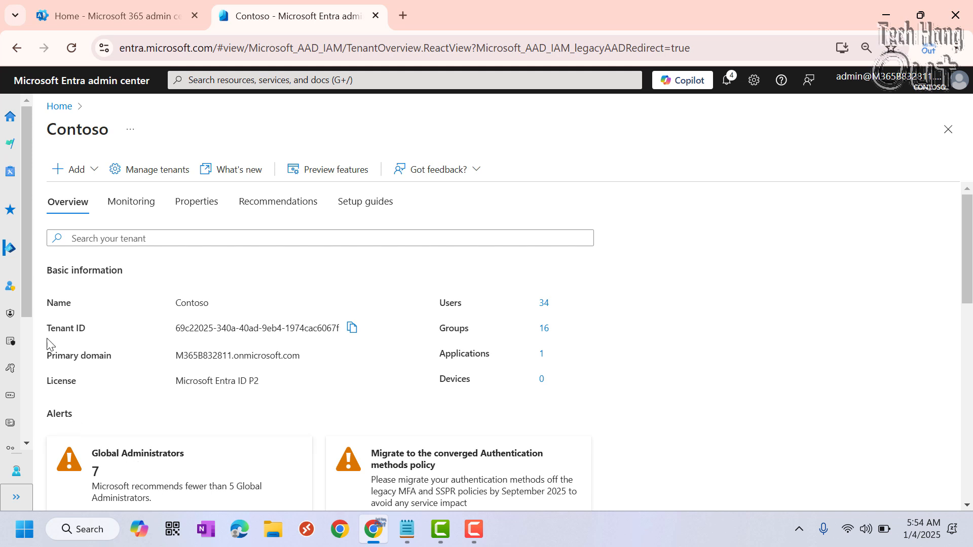
{"action": "left_click", "coordinate": [16, 497]}
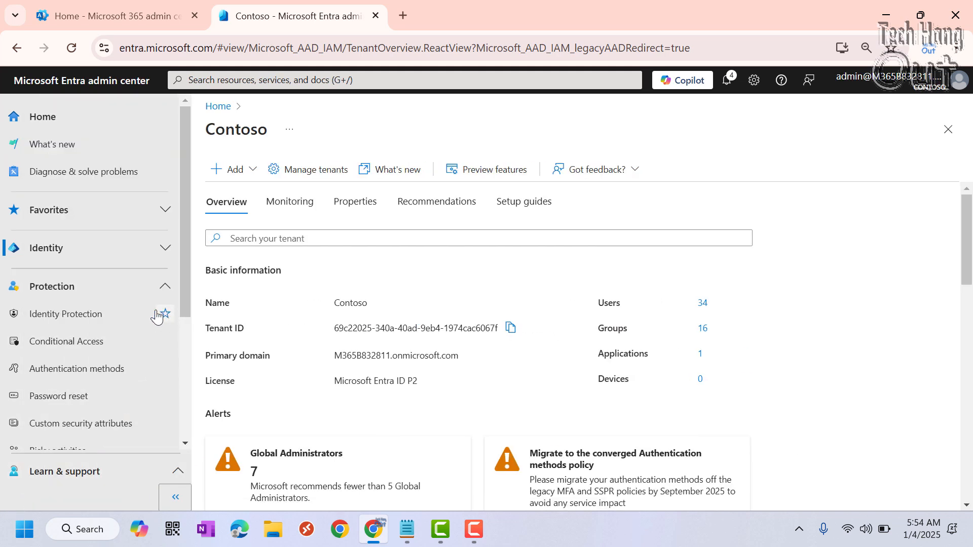
{"action": "left_click", "coordinate": [93, 351]}
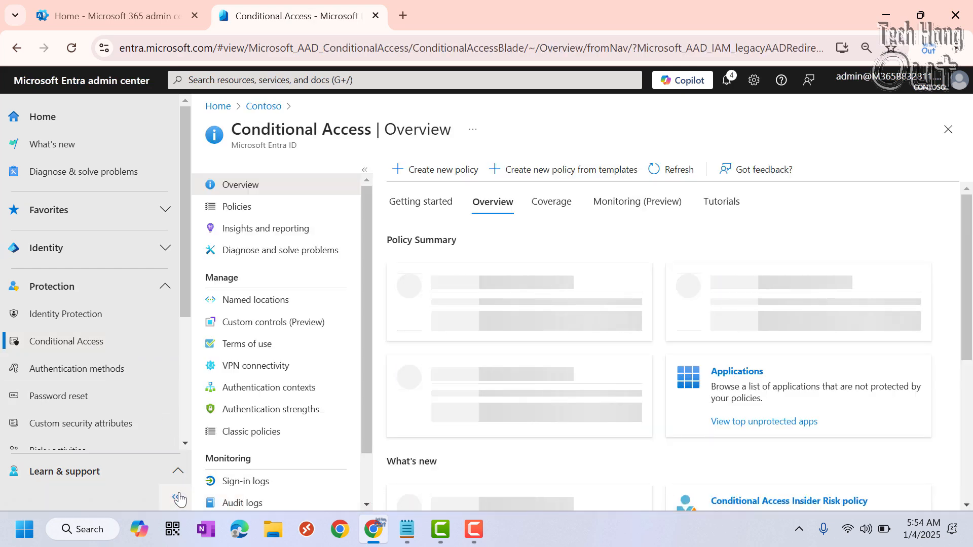
{"action": "left_click", "coordinate": [178, 500]}
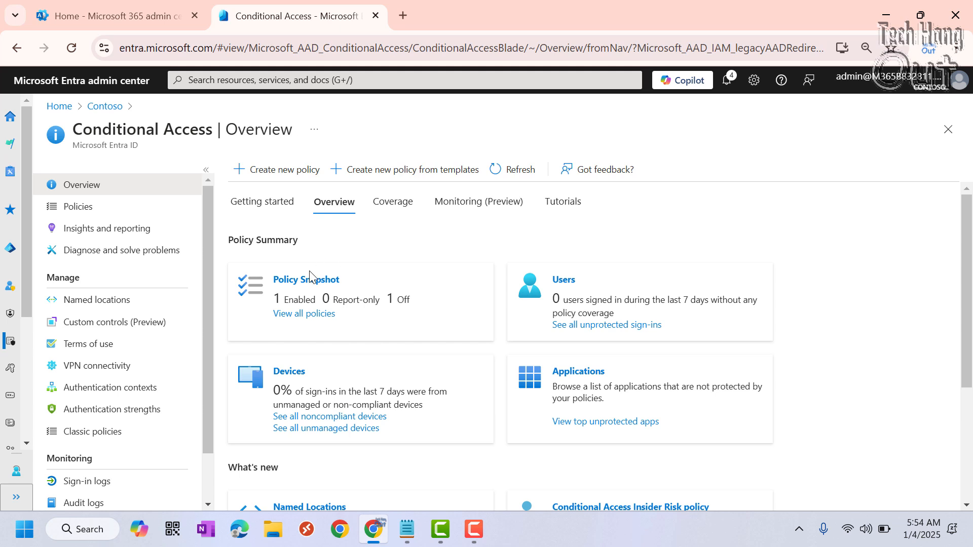
{"action": "left_click", "coordinate": [106, 212]}
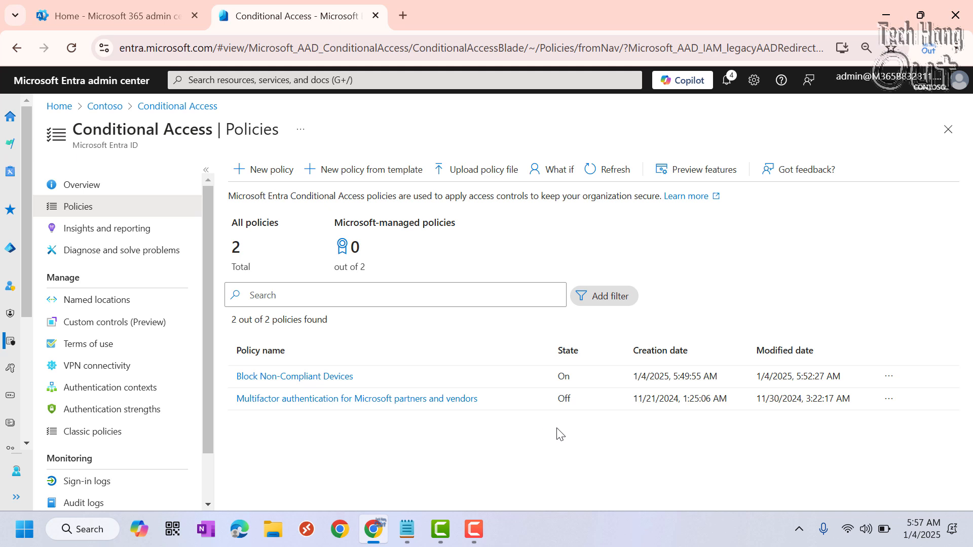
Start a new countries-based named location in Conditional Access and name it Main Location.
{"action": "left_click", "coordinate": [118, 304]}
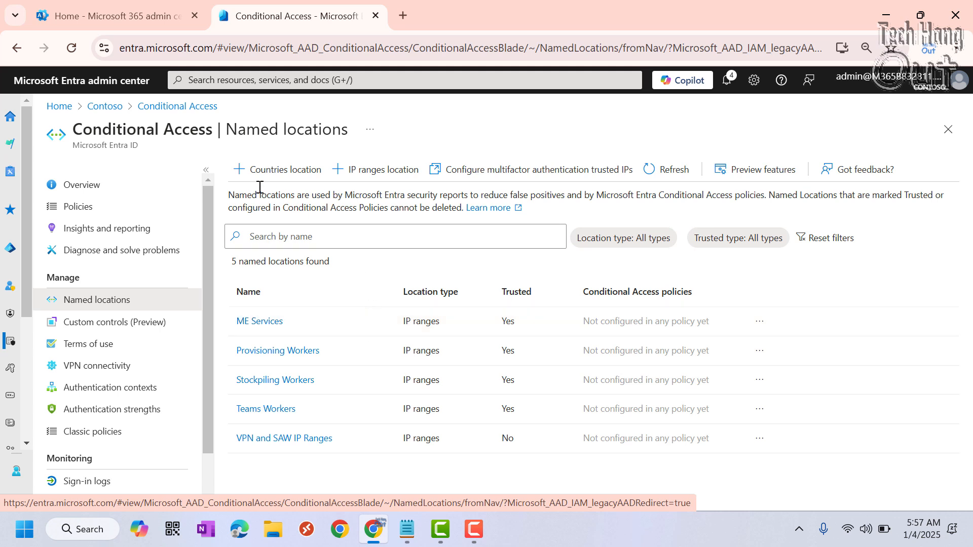
{"action": "left_click", "coordinate": [267, 170]}
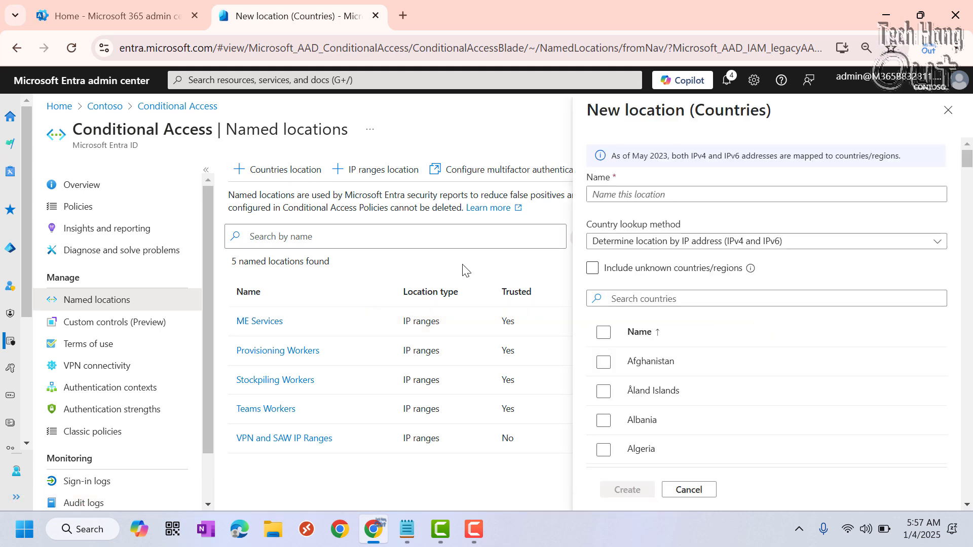
{"action": "left_click", "coordinate": [622, 195]}
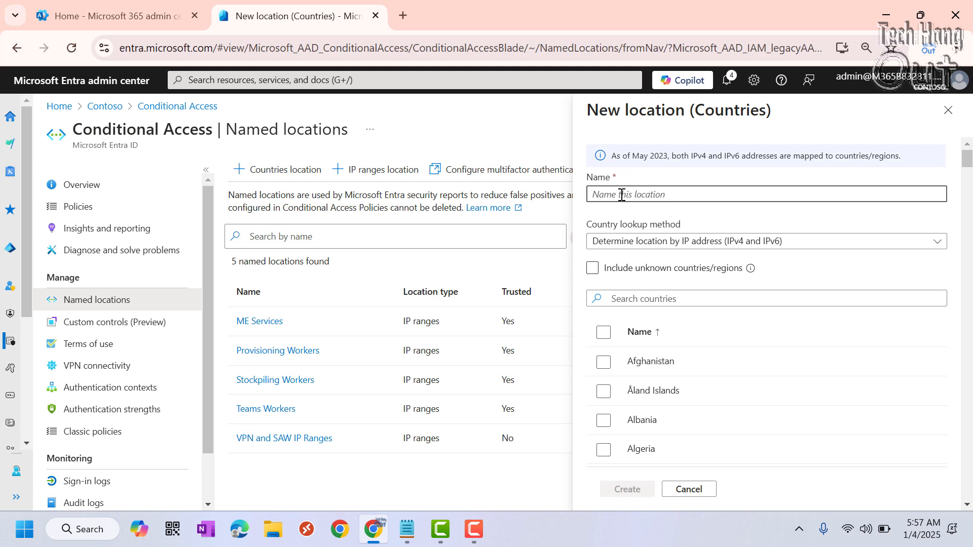
{"action": "type", "text": "Main Location"}
Select Nigeria as the country for the new named location.
{"action": "scroll", "coordinate": [730, 327], "scroll_direction": "down", "scroll_amount": 6}
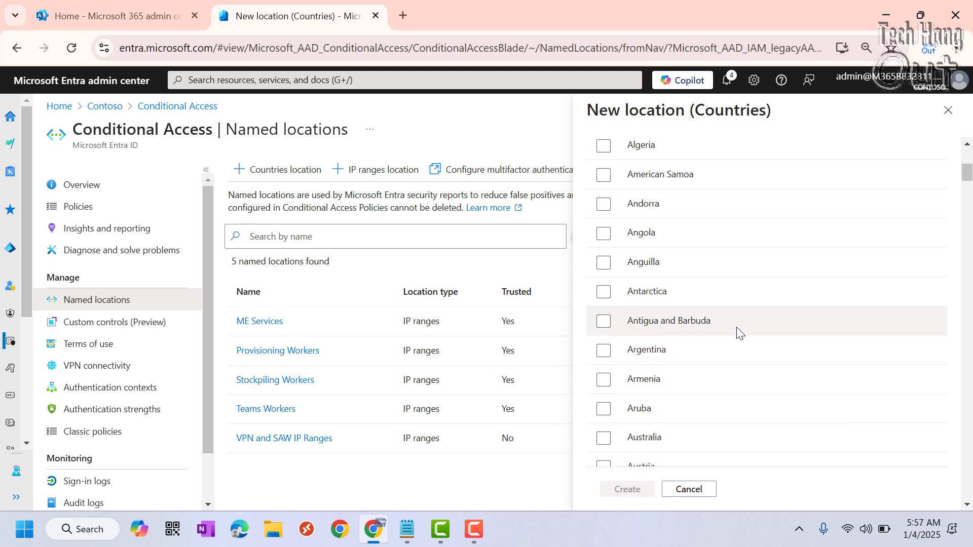
{"action": "scroll", "coordinate": [760, 333], "scroll_direction": "down", "scroll_amount": 8}
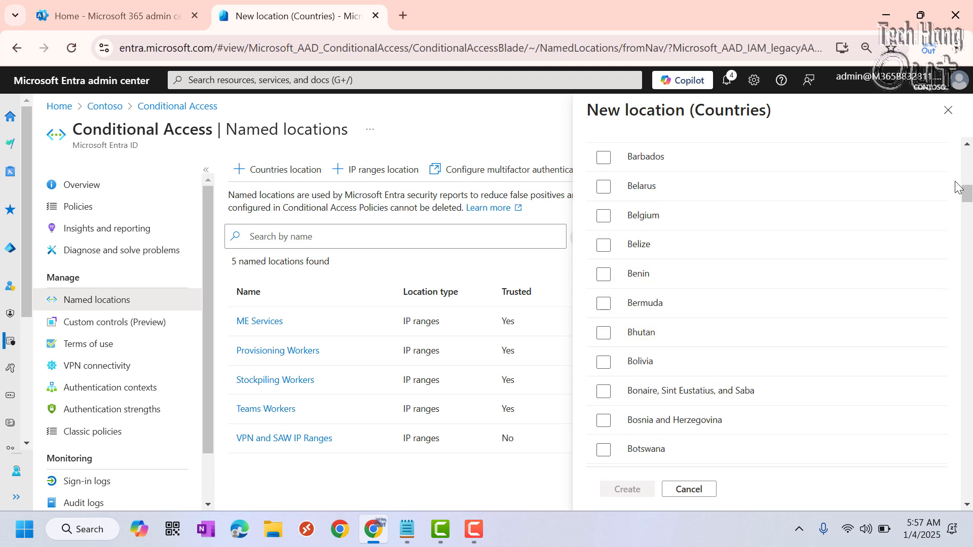
{"action": "left_click_drag", "start_coordinate": [965, 193], "coordinate": [950, 379]}
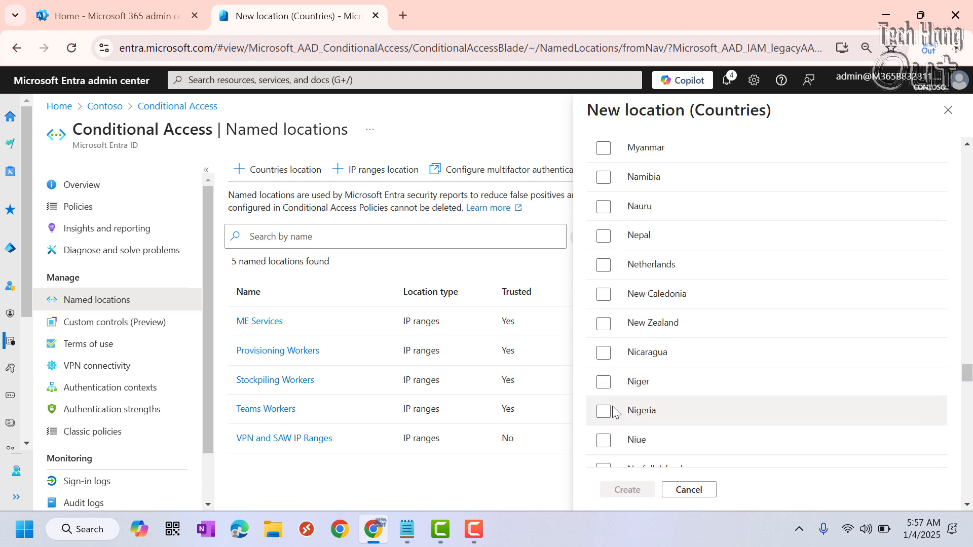
{"action": "left_click", "coordinate": [603, 411]}
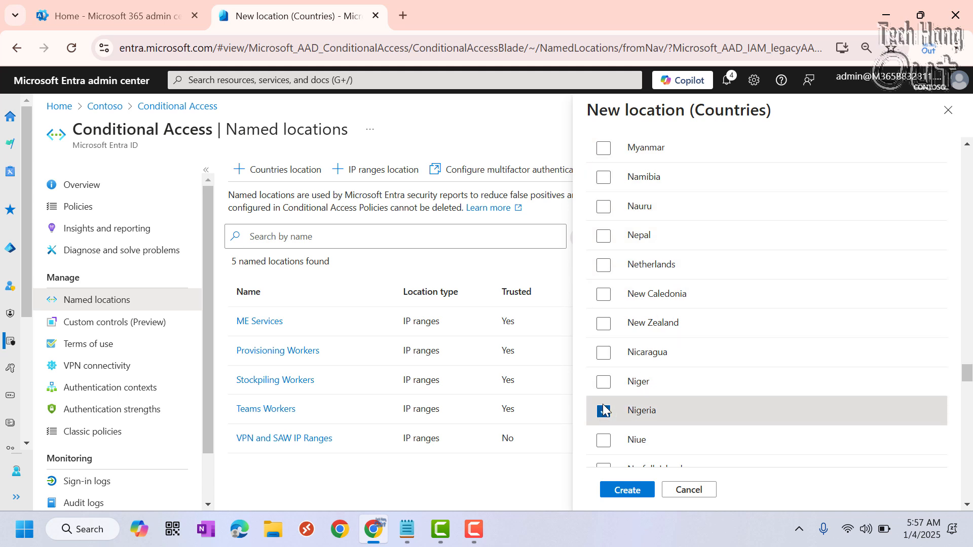
Review the lookup method, unknown-countries option and country selection of the new location, and create the Main Location named location.
{"action": "scroll", "coordinate": [725, 385], "scroll_direction": "up", "scroll_amount": 14}
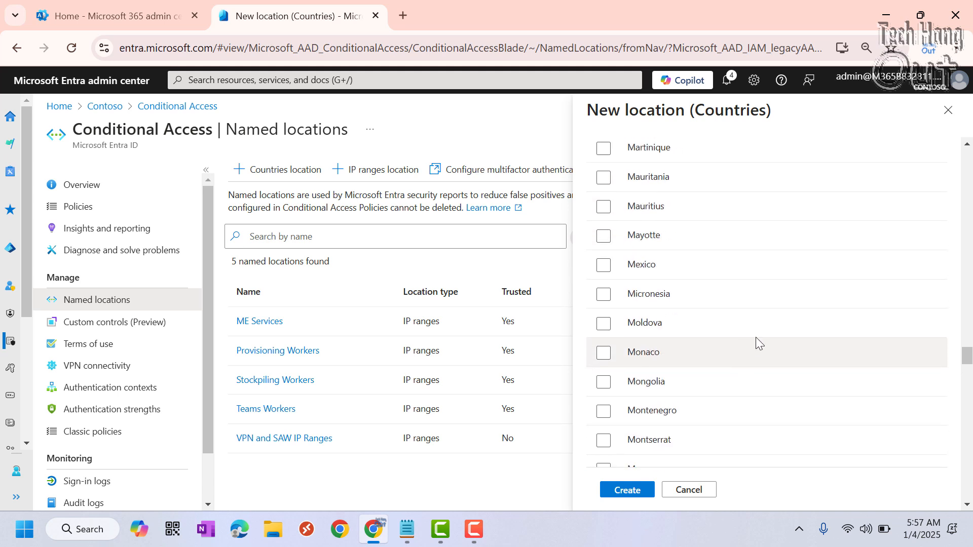
{"action": "scroll", "coordinate": [759, 334], "scroll_direction": "up", "scroll_amount": 20}
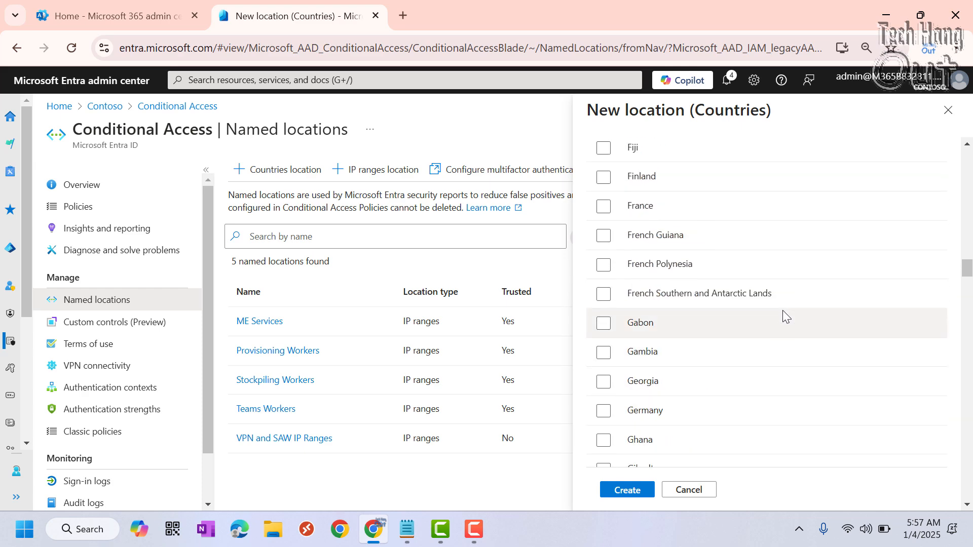
{"action": "scroll", "coordinate": [829, 307], "scroll_direction": "up", "scroll_amount": 20}
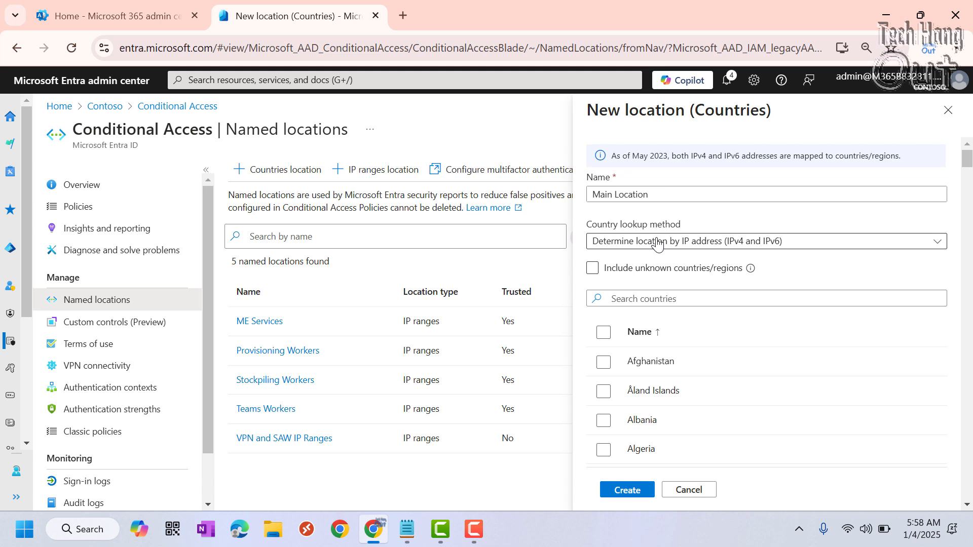
{"action": "left_click", "coordinate": [619, 263]}
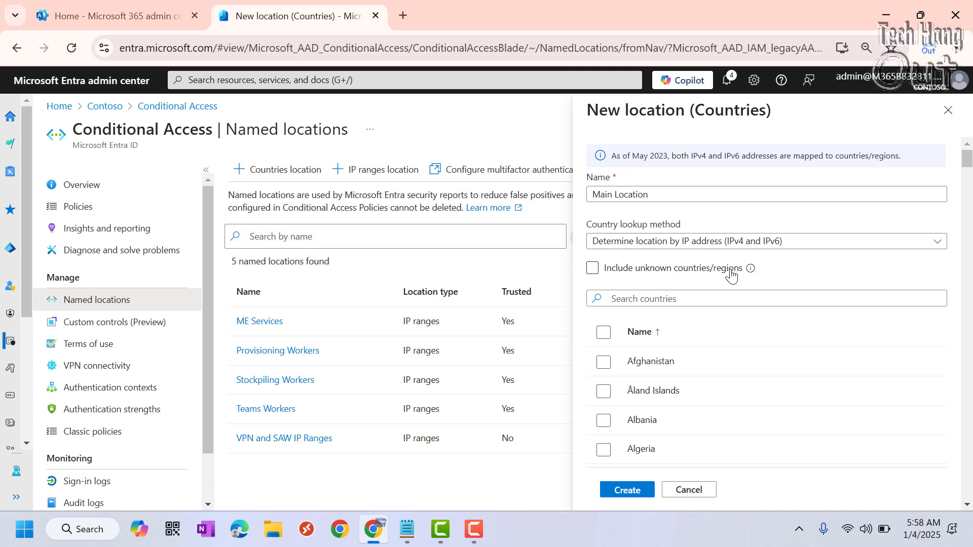
{"action": "left_click", "coordinate": [698, 269]}
{"action": "scroll", "coordinate": [716, 334], "scroll_direction": "down", "scroll_amount": 4}
{"action": "scroll", "coordinate": [718, 338], "scroll_direction": "down", "scroll_amount": 20}
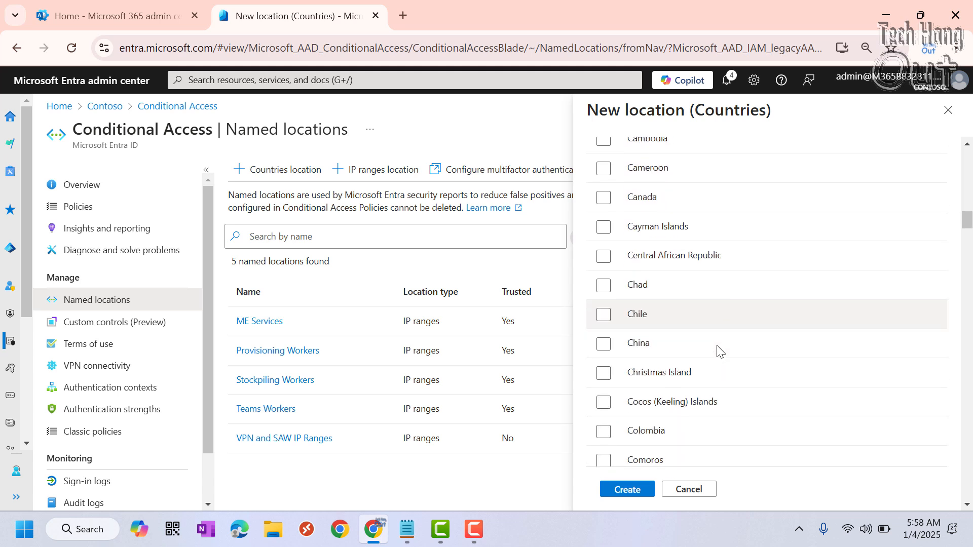
{"action": "scroll", "coordinate": [719, 346], "scroll_direction": "down", "scroll_amount": 20}
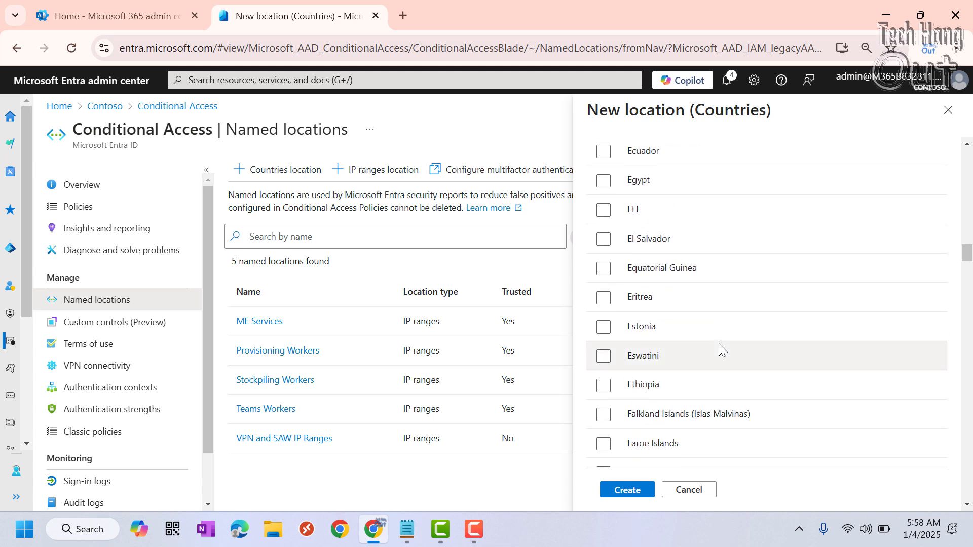
{"action": "scroll", "coordinate": [722, 350], "scroll_direction": "down", "scroll_amount": 20}
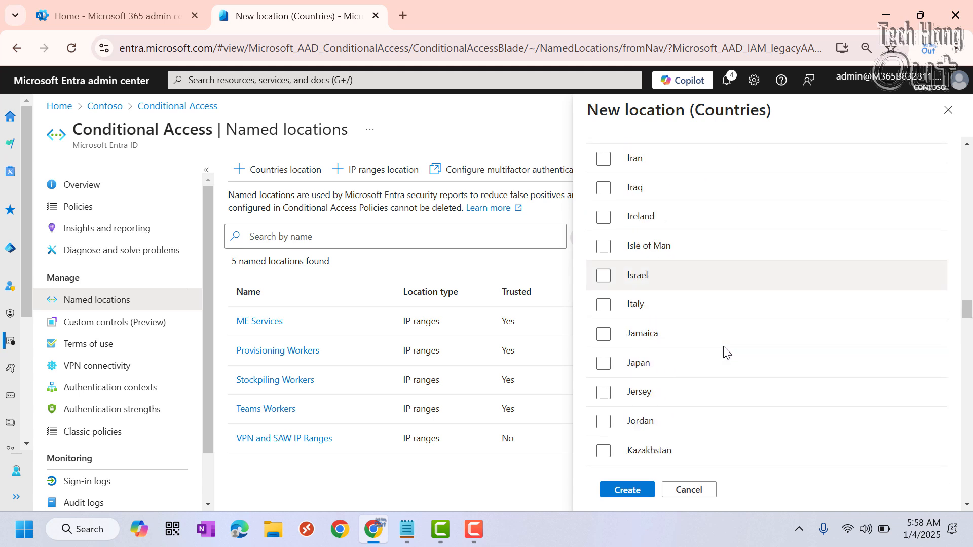
{"action": "scroll", "coordinate": [722, 349], "scroll_direction": "down", "scroll_amount": 18}
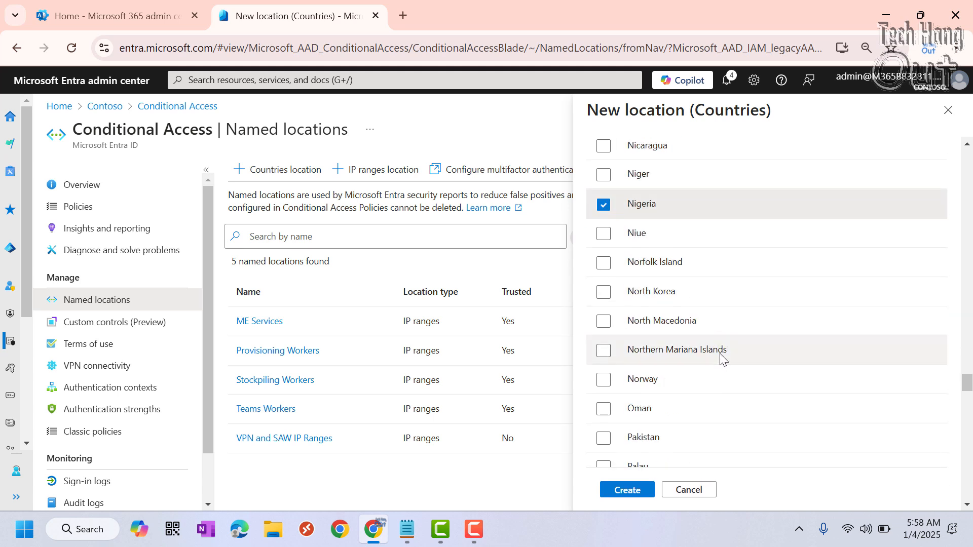
{"action": "left_click", "coordinate": [629, 490]}
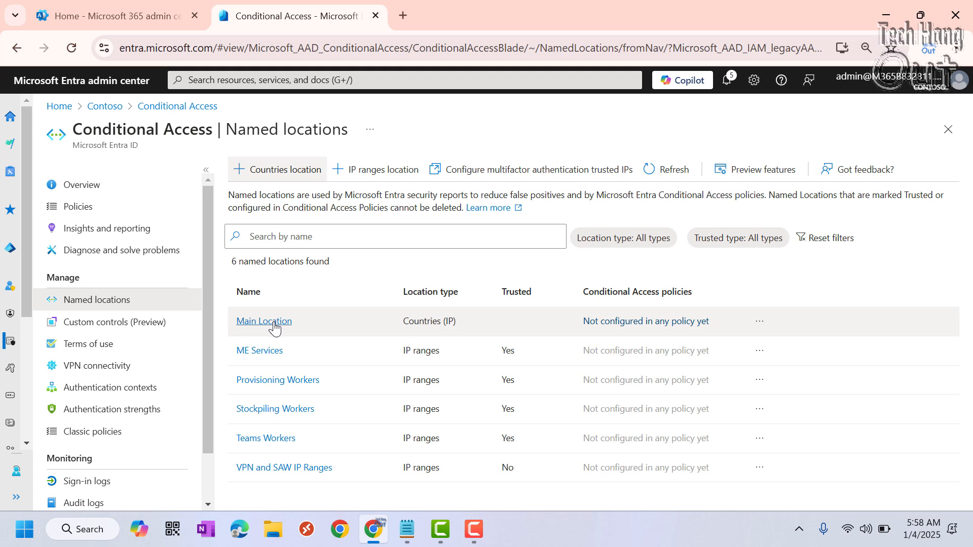
Start a new Conditional Access policy and name it Block All Location Outside Nigeria.
{"action": "left_click", "coordinate": [89, 213]}
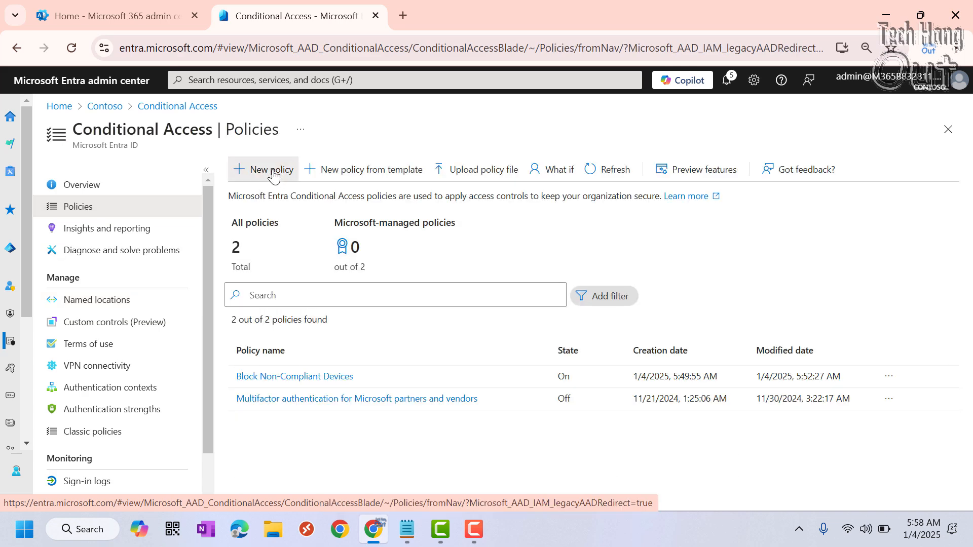
{"action": "left_click", "coordinate": [274, 170]}
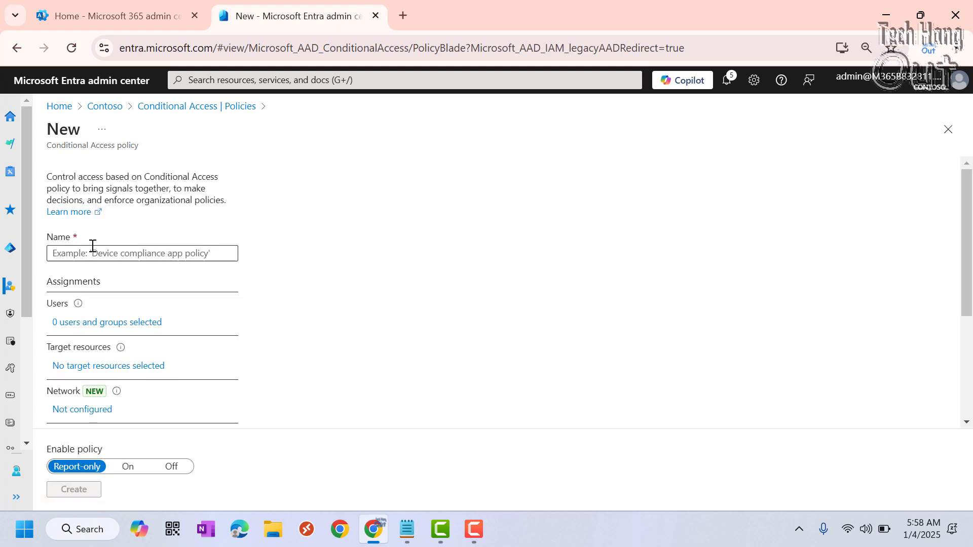
{"action": "left_click", "coordinate": [88, 251]}
{"action": "type", "text": "Bl"}
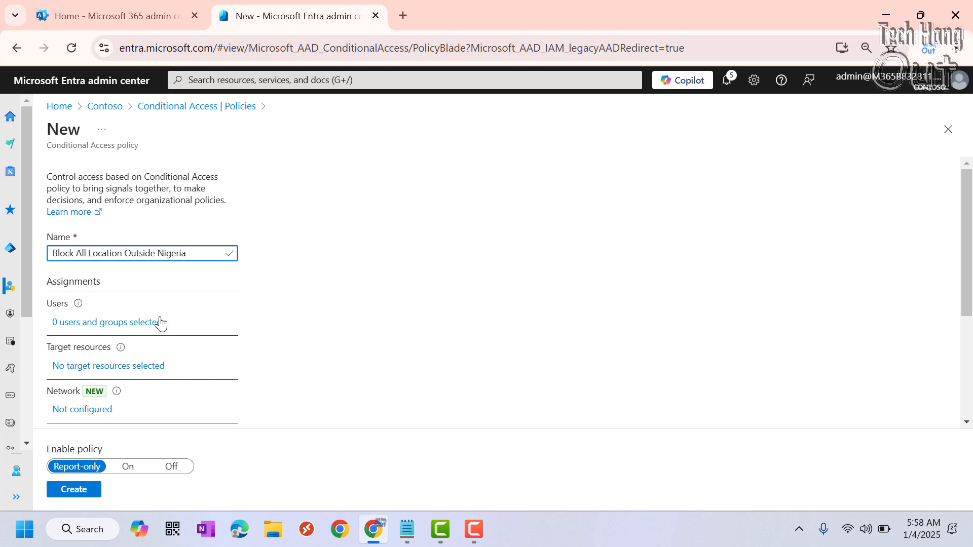
Assign the policy to selected users and groups, including only the first user in the directory list.
{"action": "left_click", "coordinate": [120, 324]}
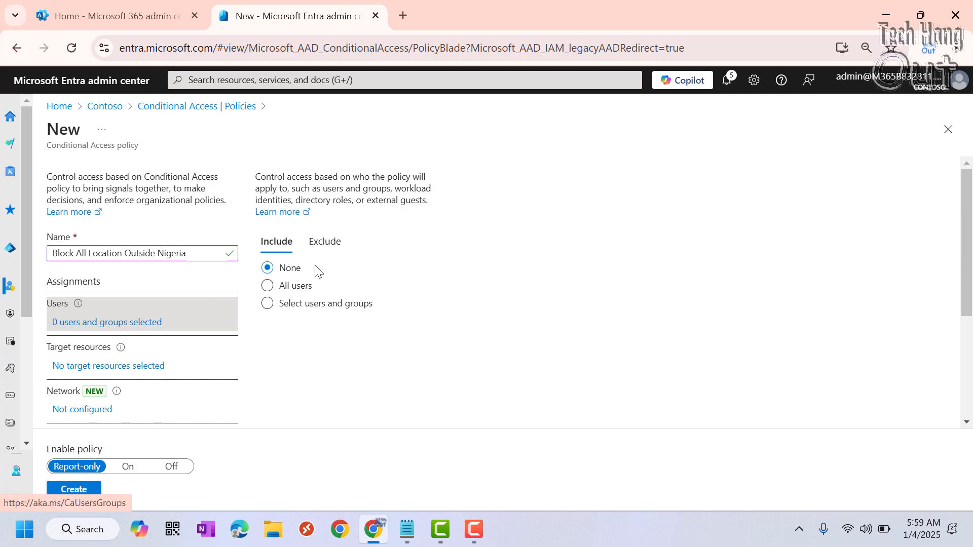
{"action": "left_click", "coordinate": [281, 304]}
{"action": "scroll", "coordinate": [395, 304], "scroll_direction": "down", "scroll_amount": 3}
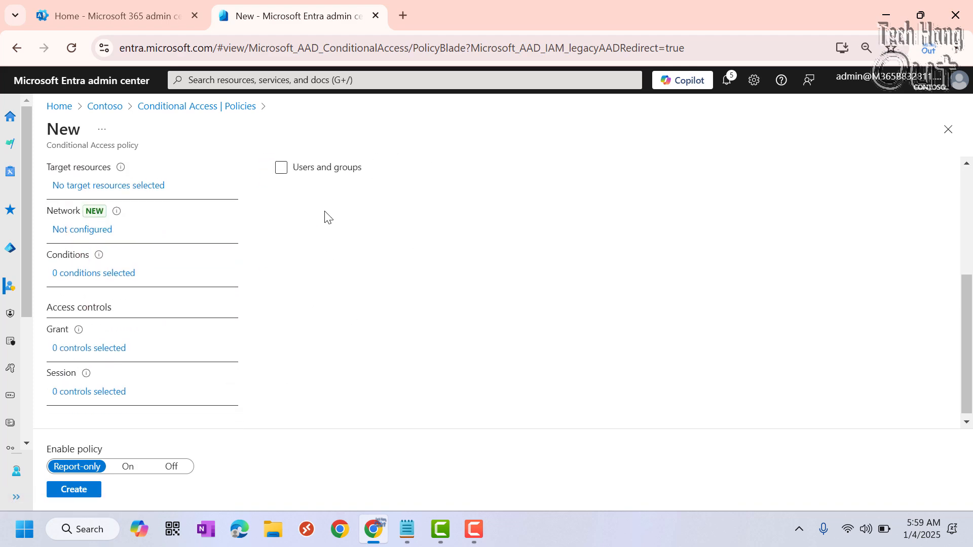
{"action": "scroll", "coordinate": [326, 215], "scroll_direction": "up", "scroll_amount": 3}
{"action": "left_click", "coordinate": [311, 314]}
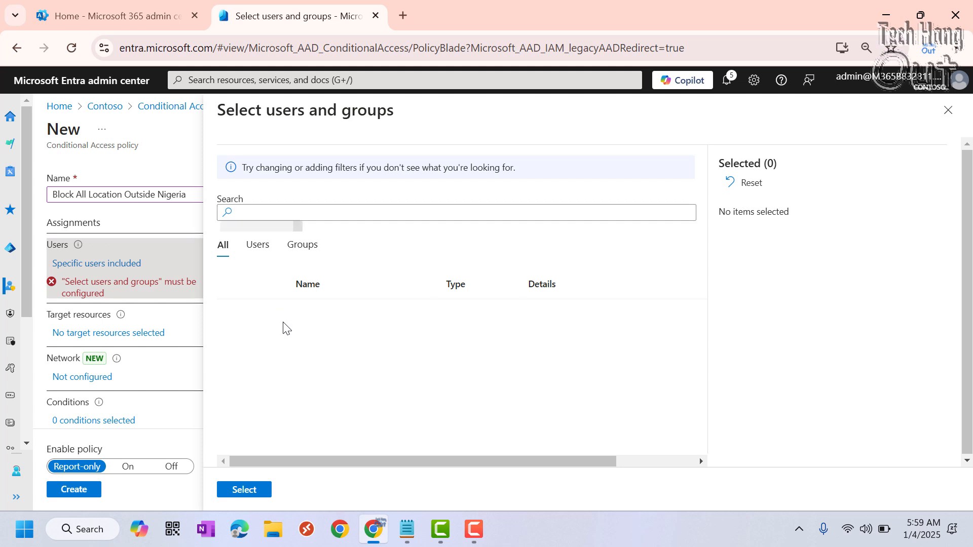
{"action": "left_click", "coordinate": [234, 312]}
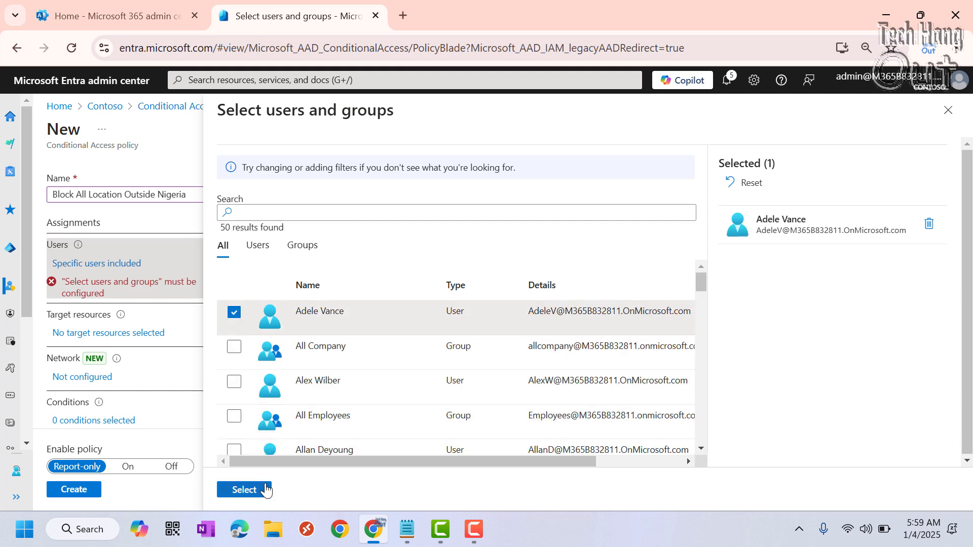
{"action": "left_click", "coordinate": [261, 491]}
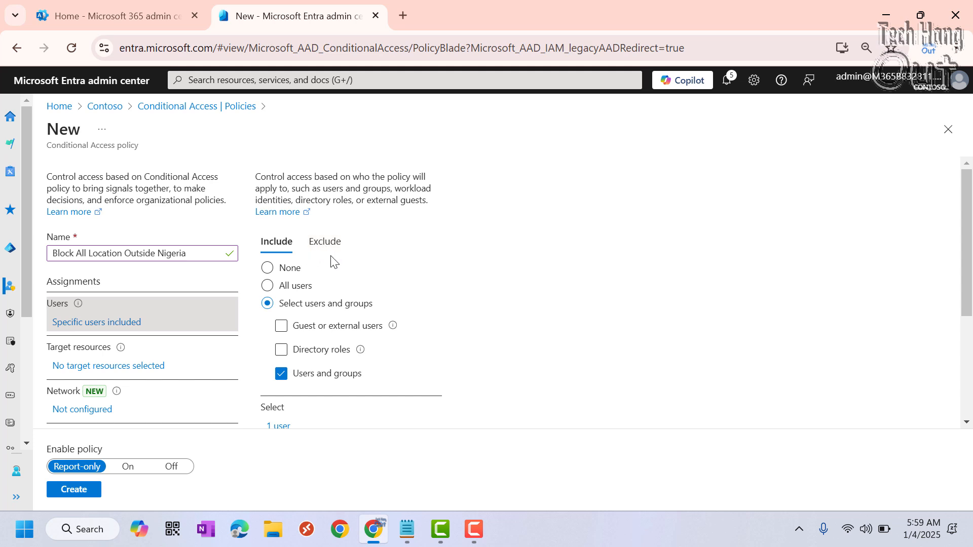
Set the policy's target resources to include All resources (formerly 'All cloud apps').
{"action": "scroll", "coordinate": [406, 281], "scroll_direction": "down", "scroll_amount": 3}
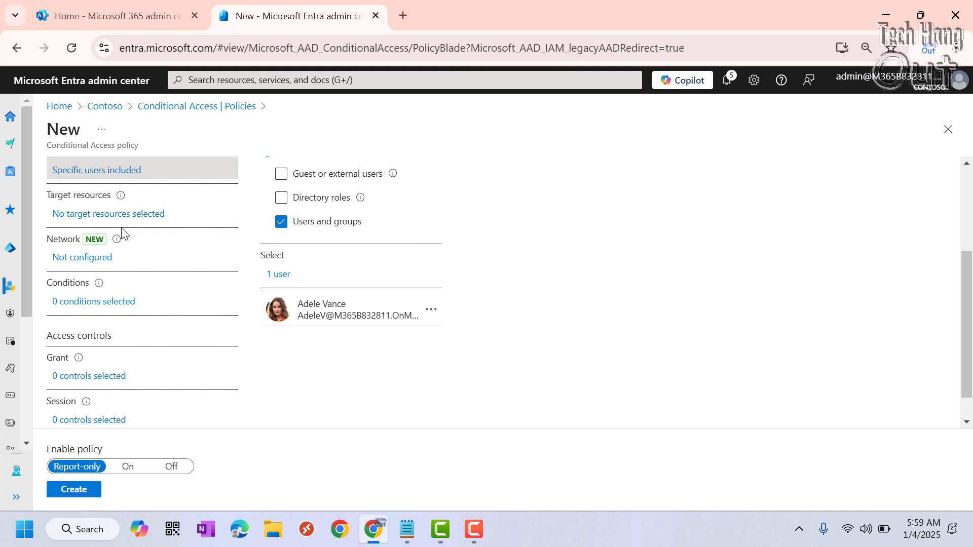
{"action": "left_click", "coordinate": [108, 217]}
{"action": "scroll", "coordinate": [390, 280], "scroll_direction": "up", "scroll_amount": 3}
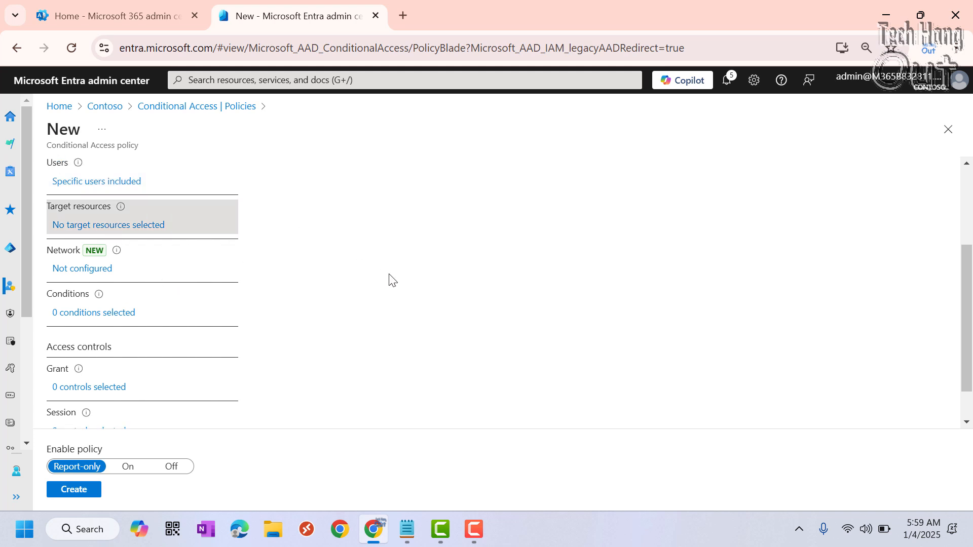
{"action": "left_click", "coordinate": [282, 348]}
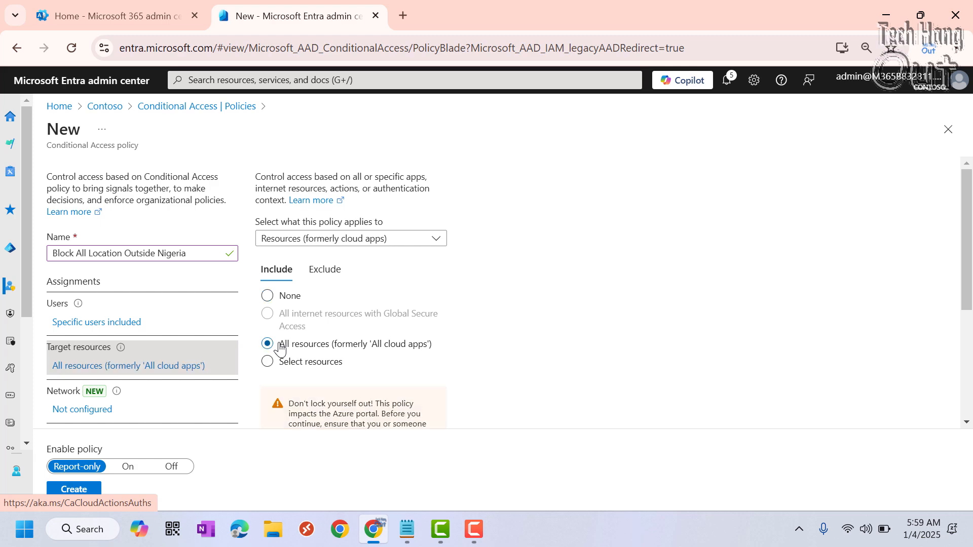
Enable the Locations condition of the policy so that it includes any network or location.
{"action": "scroll", "coordinate": [440, 310], "scroll_direction": "down", "scroll_amount": 3}
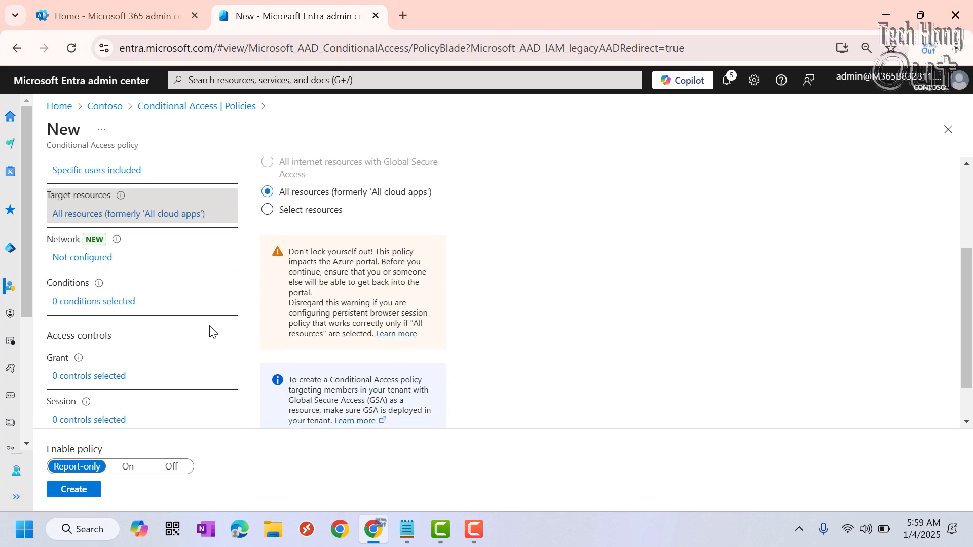
{"action": "left_click", "coordinate": [107, 302]}
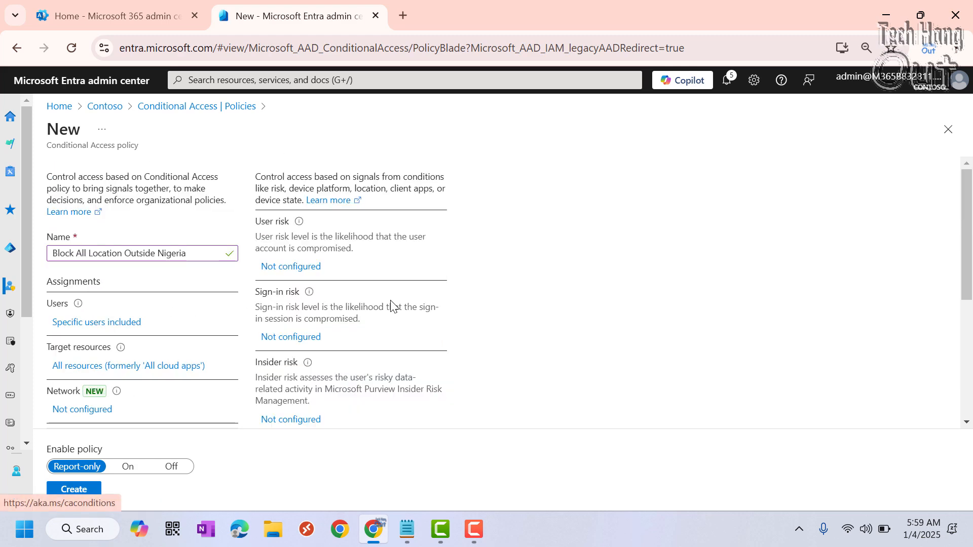
{"action": "scroll", "coordinate": [439, 310], "scroll_direction": "down", "scroll_amount": 4}
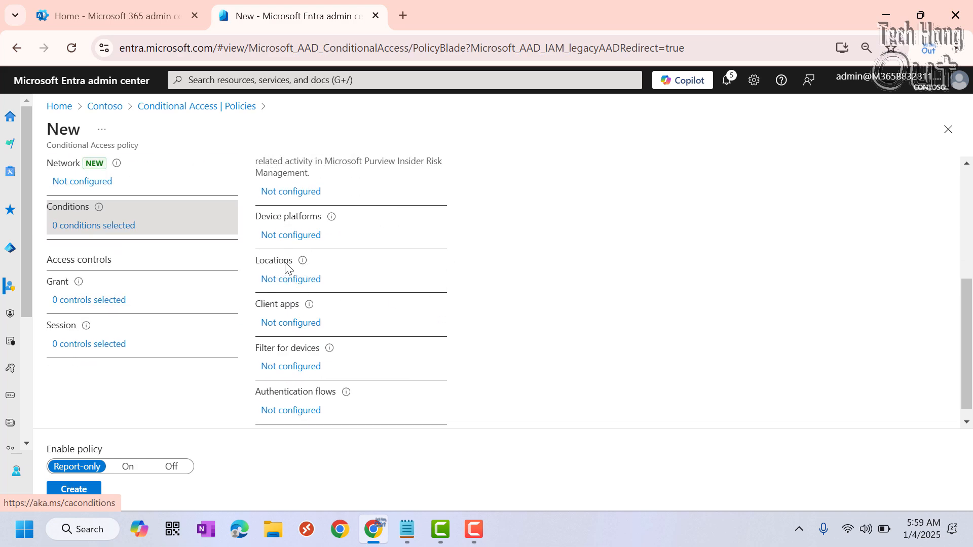
{"action": "left_click", "coordinate": [304, 283]}
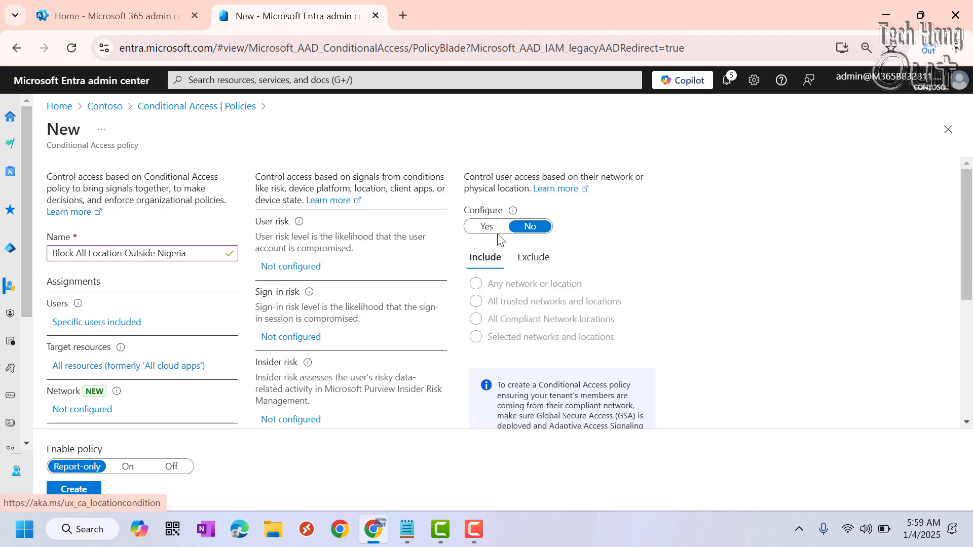
{"action": "left_click", "coordinate": [488, 227]}
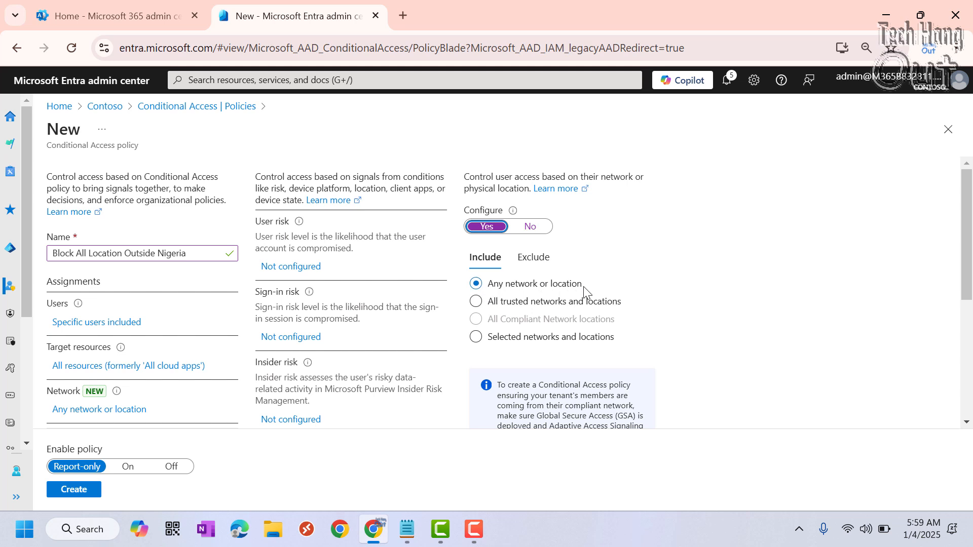
Exclude the Main Location named location from the policy's Locations condition.
{"action": "left_click", "coordinate": [522, 259]}
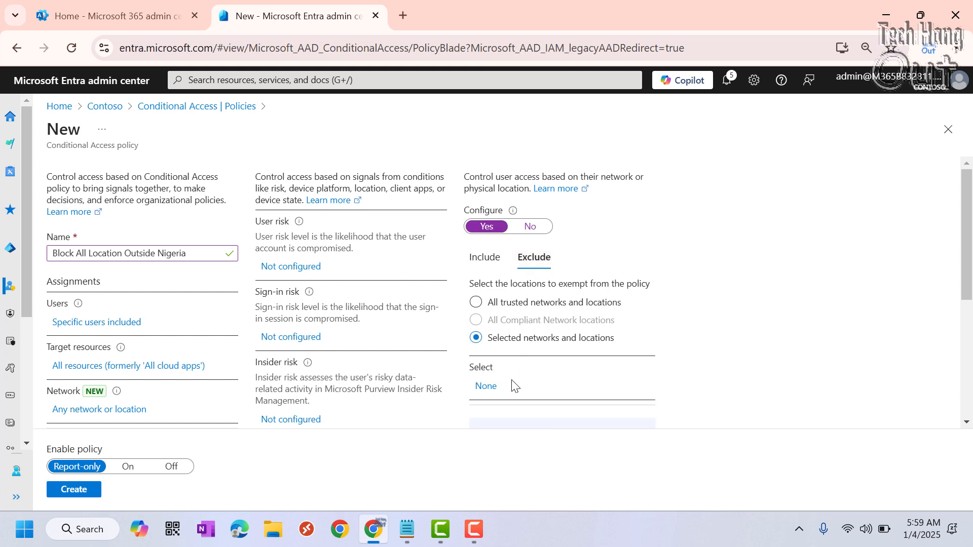
{"action": "left_click", "coordinate": [488, 387]}
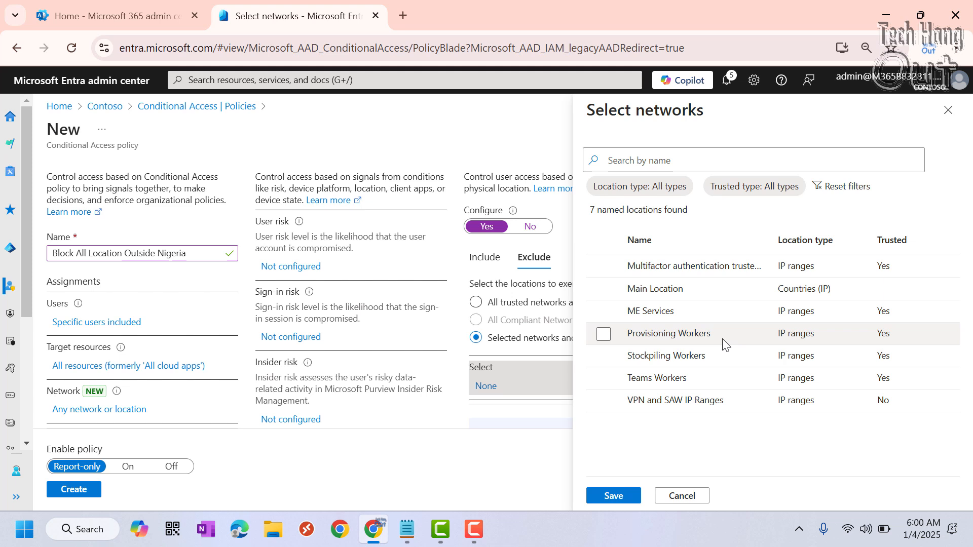
{"action": "left_click", "coordinate": [603, 290]}
{"action": "left_click", "coordinate": [621, 497]}
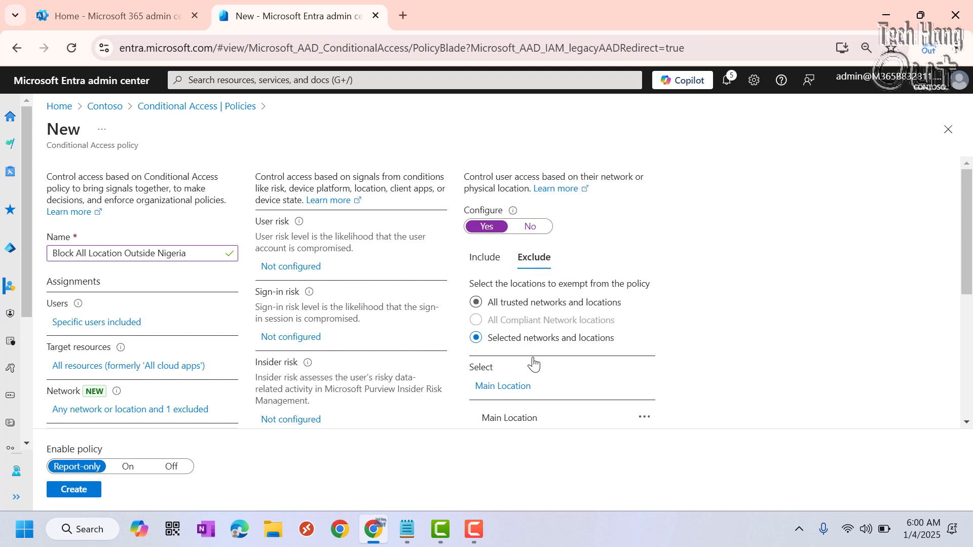
Review the included and excluded networks in the policy's Locations condition.
{"action": "scroll", "coordinate": [584, 406], "scroll_direction": "down", "scroll_amount": 1}
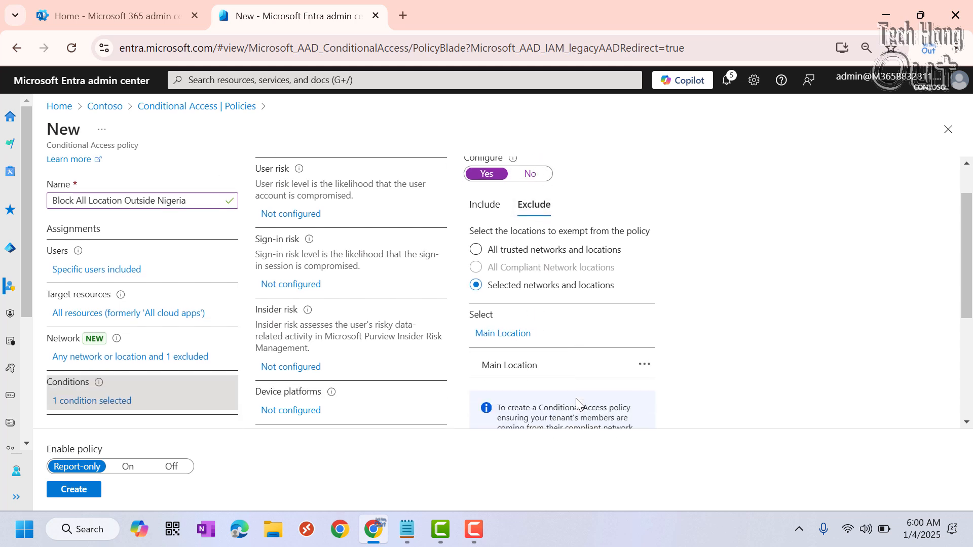
{"action": "scroll", "coordinate": [558, 340], "scroll_direction": "up", "scroll_amount": 1}
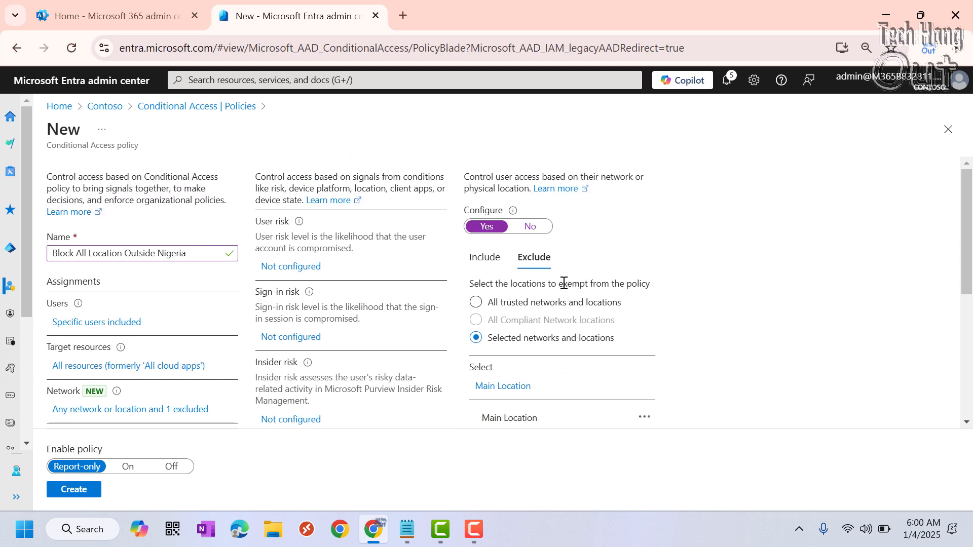
{"action": "left_click", "coordinate": [476, 256]}
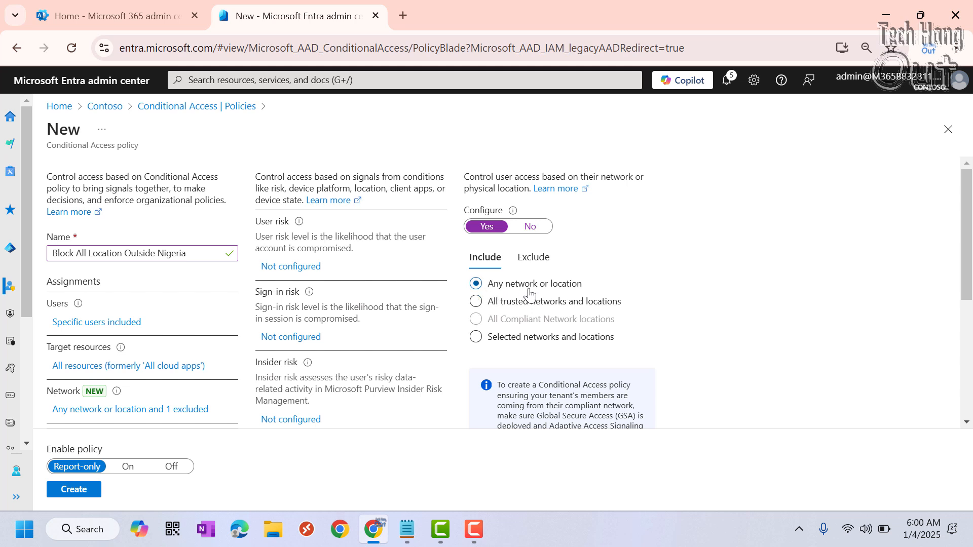
{"action": "left_click", "coordinate": [541, 258]}
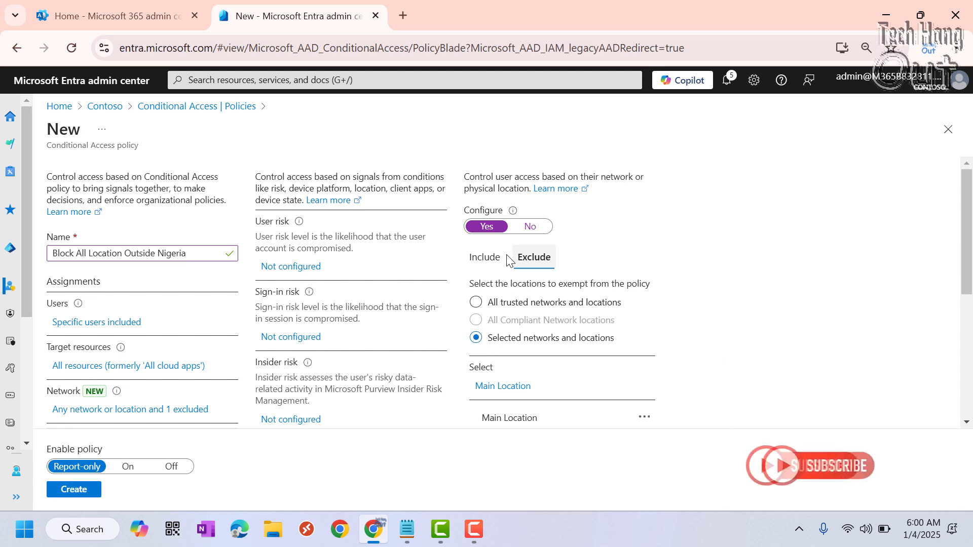
{"action": "left_click", "coordinate": [494, 259]}
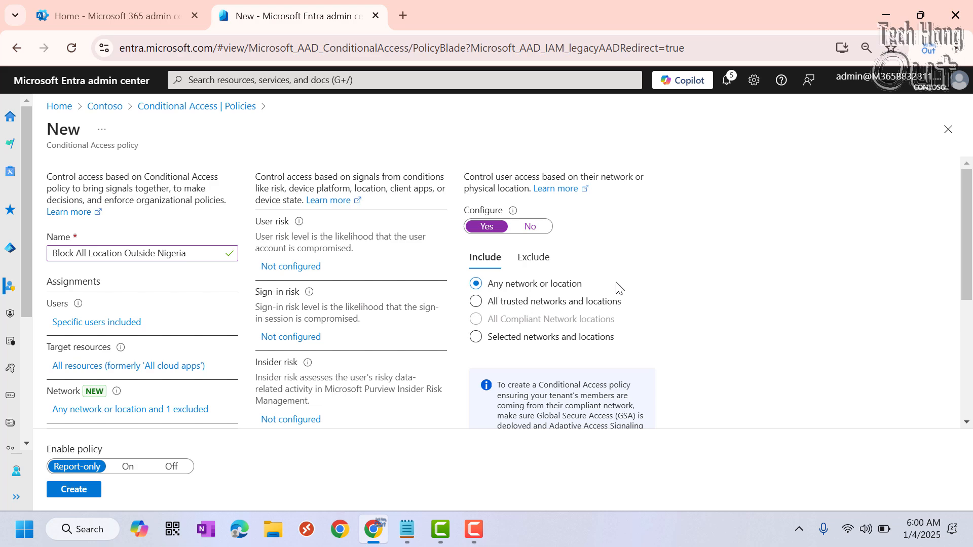
{"action": "scroll", "coordinate": [618, 290], "scroll_direction": "down", "scroll_amount": 5}
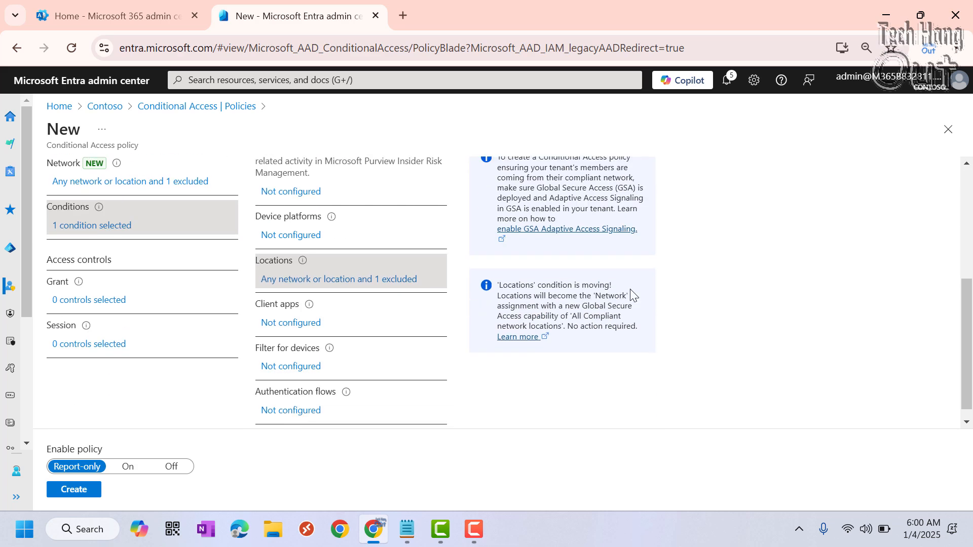
{"action": "scroll", "coordinate": [631, 293], "scroll_direction": "up", "scroll_amount": 3}
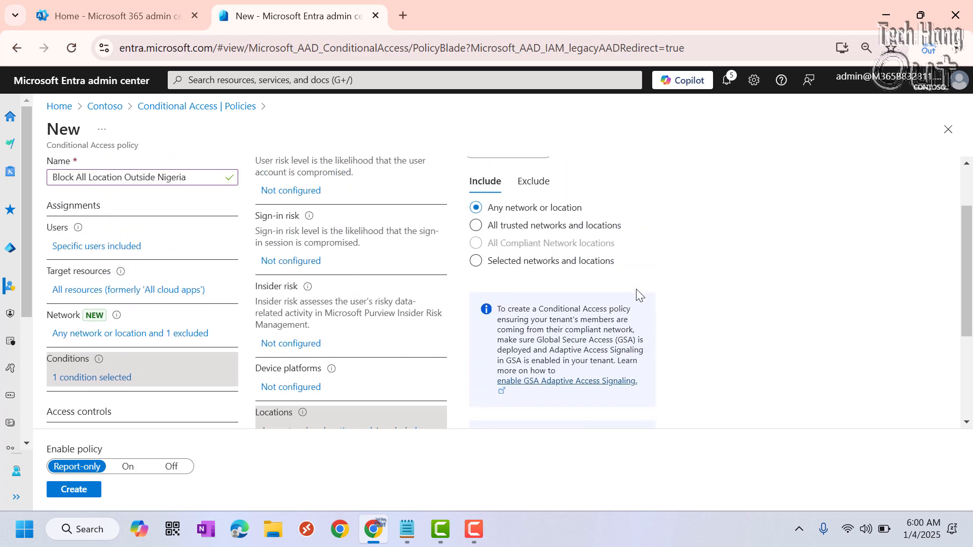
Set the policy's Grant access control to Block access.
{"action": "scroll", "coordinate": [610, 286], "scroll_direction": "down", "scroll_amount": 3}
{"action": "scroll", "coordinate": [419, 246], "scroll_direction": "up", "scroll_amount": 3}
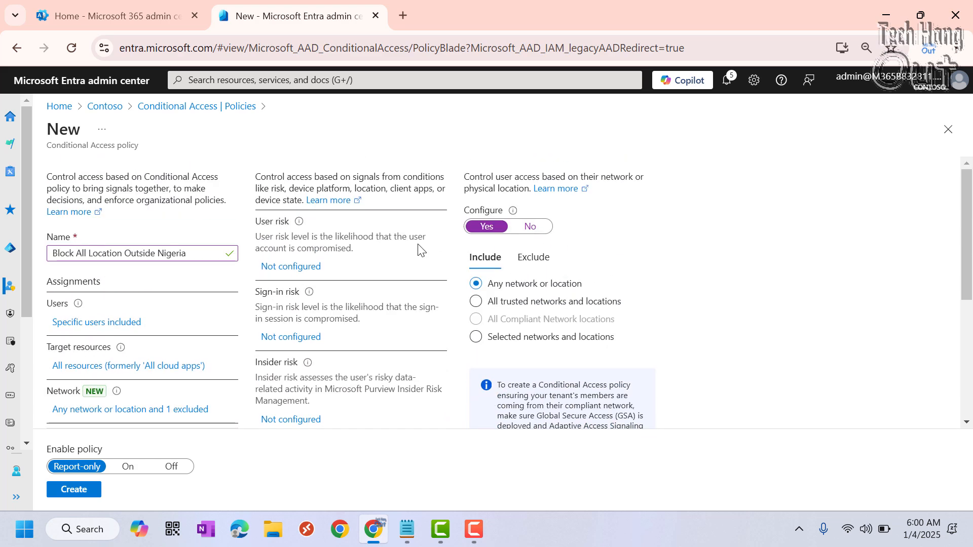
{"action": "scroll", "coordinate": [395, 260], "scroll_direction": "down", "scroll_amount": 4}
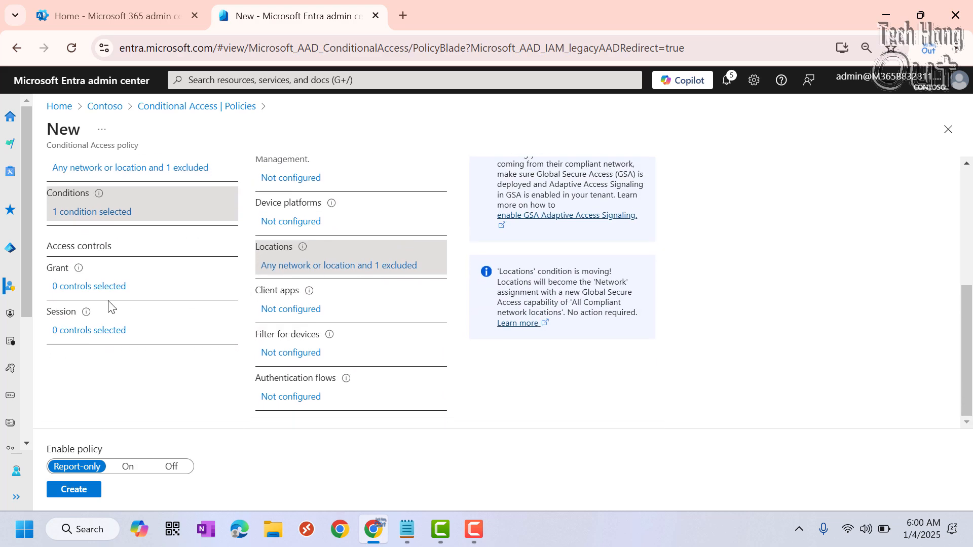
{"action": "left_click", "coordinate": [72, 287]}
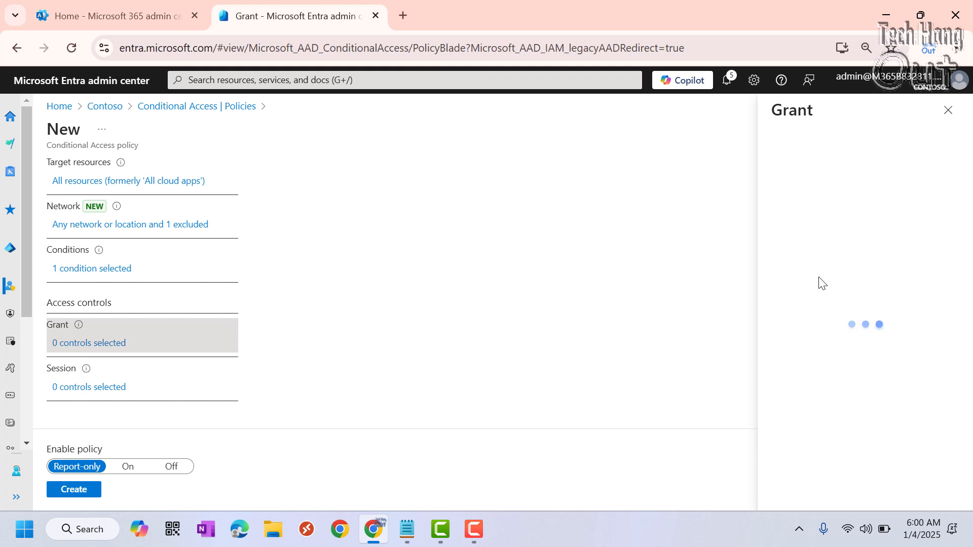
{"action": "left_click", "coordinate": [777, 194]}
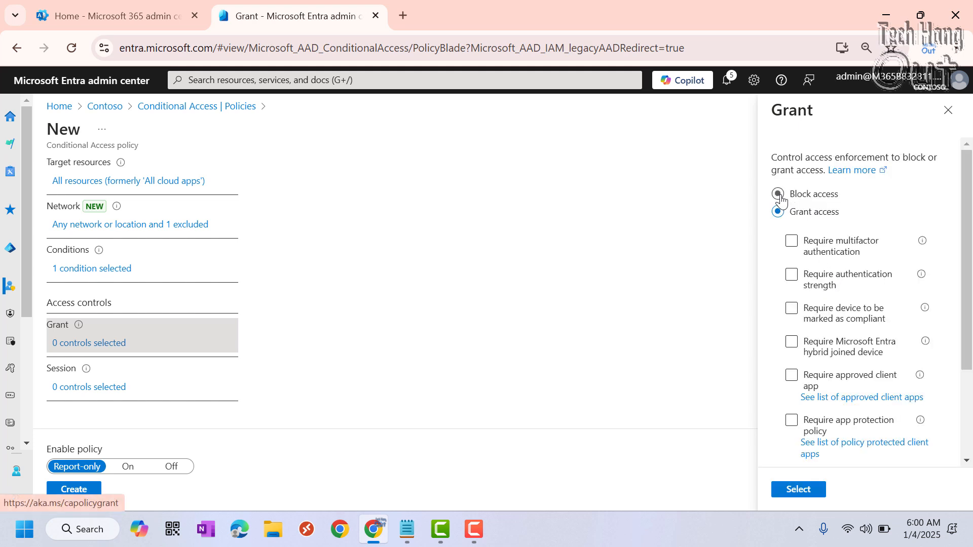
{"action": "left_click", "coordinate": [798, 489]}
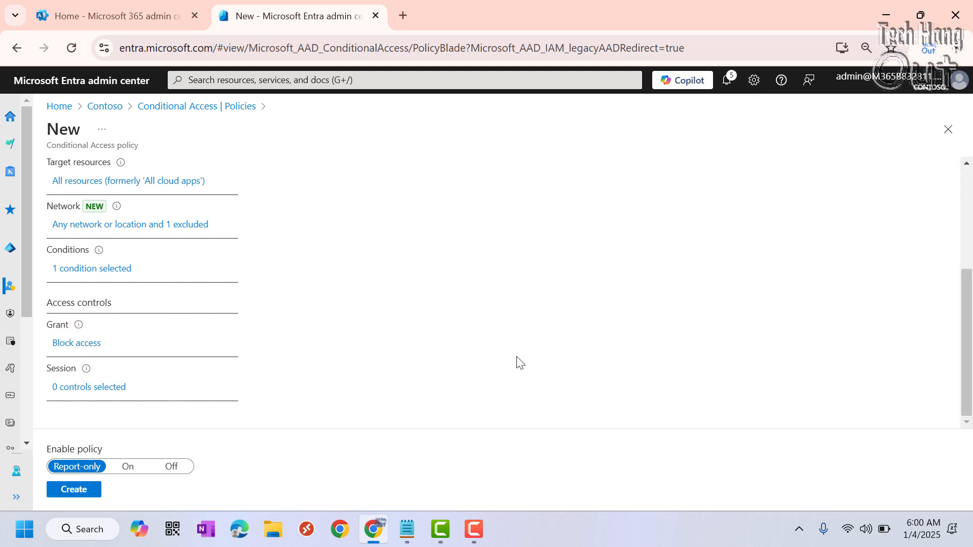
Switch the Block All Location Outside Nigeria policy's enable state to On, create the policy and dismiss the notification.
{"action": "scroll", "coordinate": [465, 320], "scroll_direction": "up", "scroll_amount": 5}
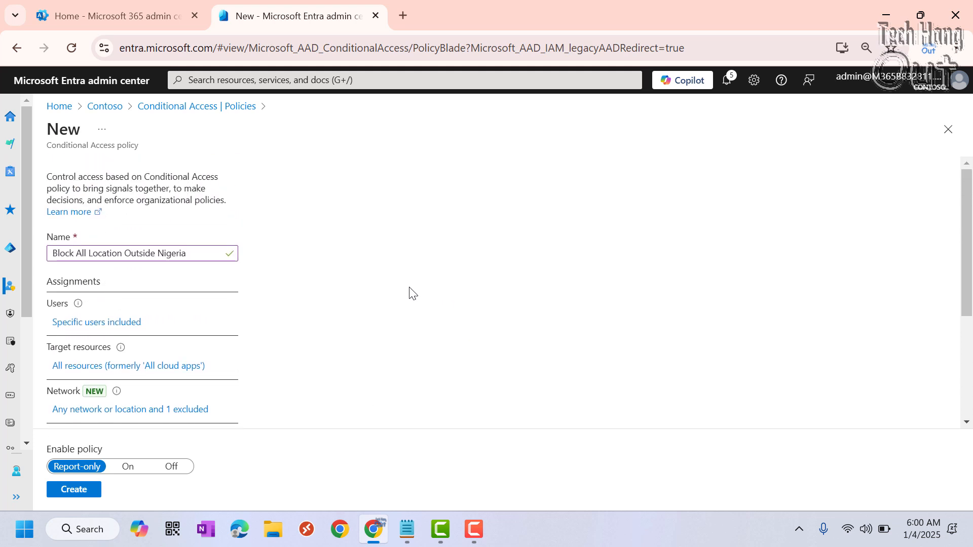
{"action": "scroll", "coordinate": [408, 294], "scroll_direction": "down", "scroll_amount": 3}
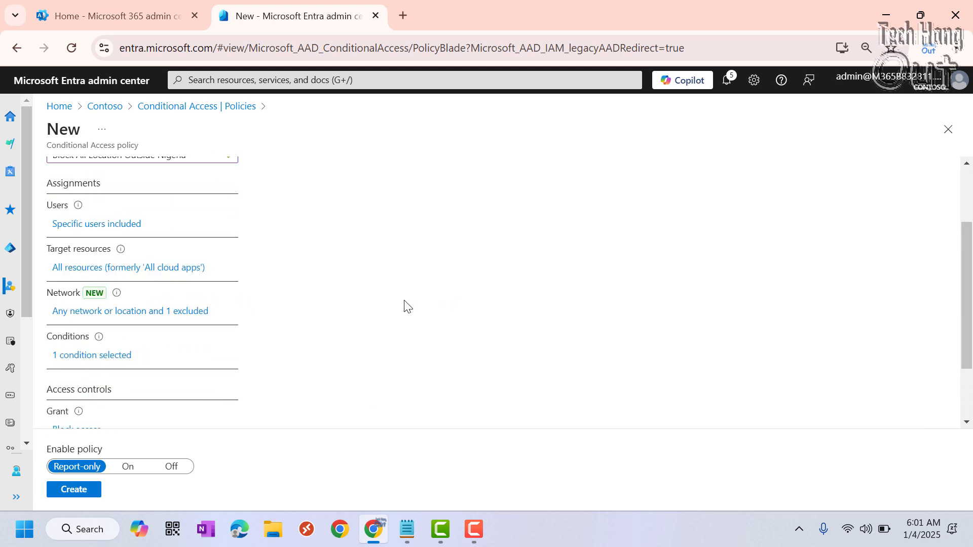
{"action": "left_click", "coordinate": [129, 466]}
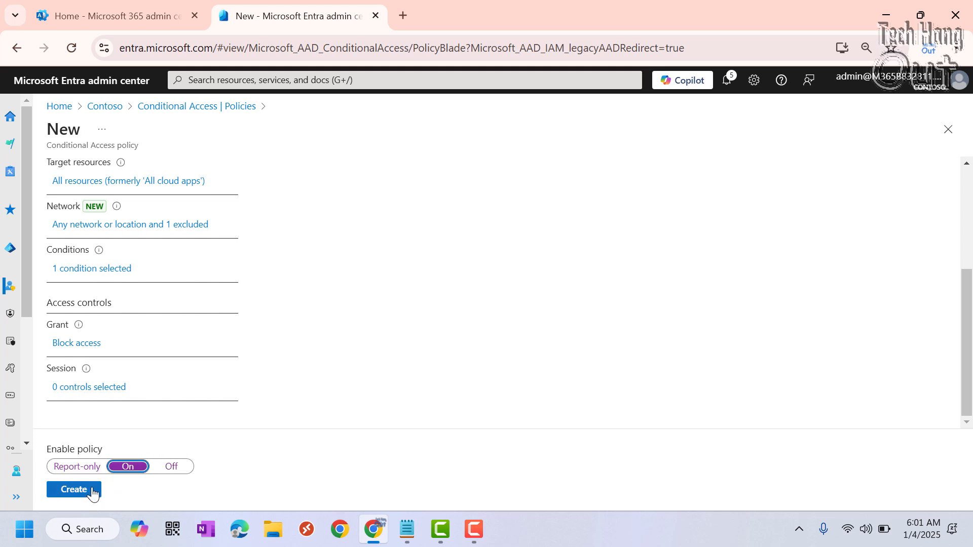
{"action": "left_click", "coordinate": [90, 490]}
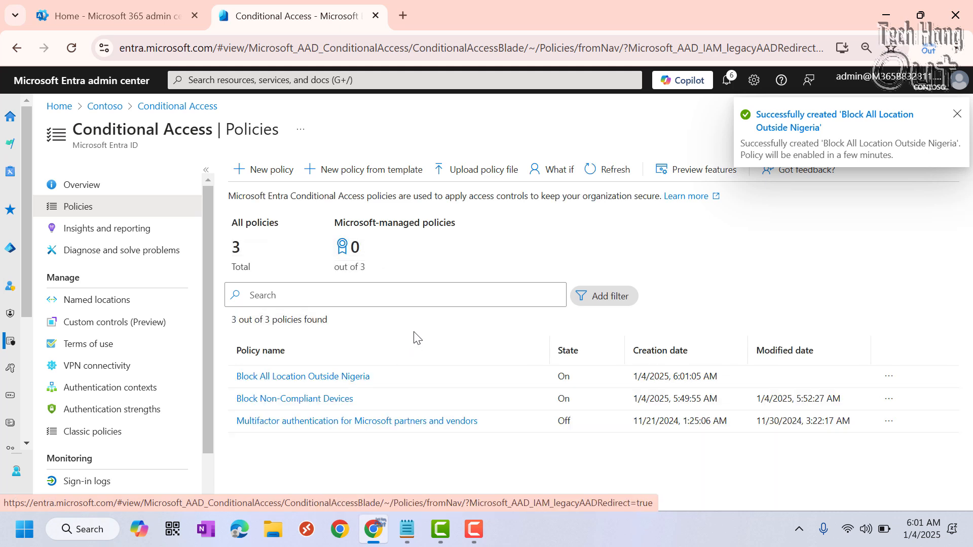
{"action": "left_click", "coordinate": [956, 115]}
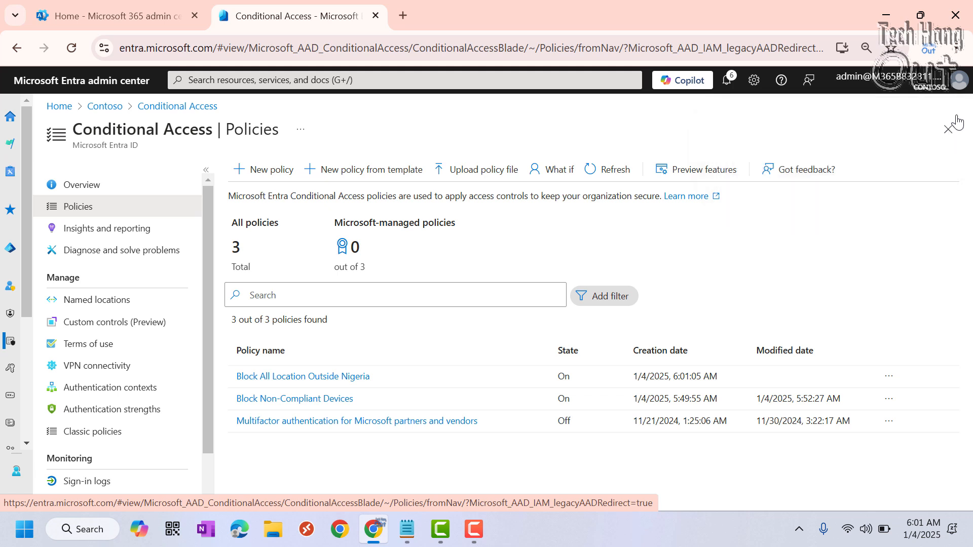